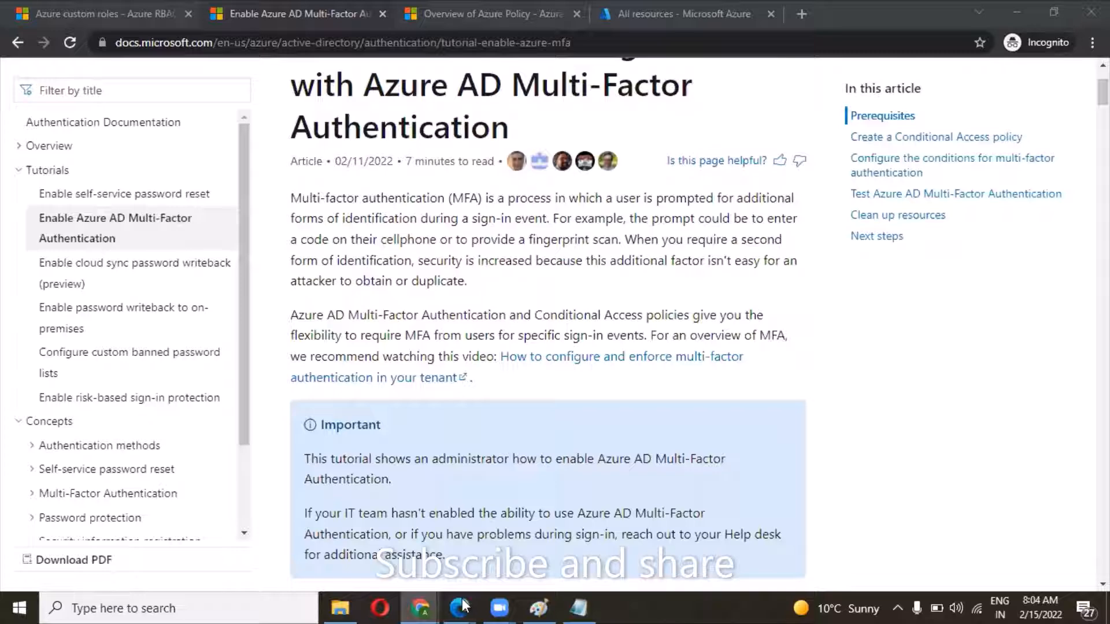
Read through the introduction and prerequisites of the Azure AD Multi-Factor Authentication tutorial.
{"action": "mouse_move", "coordinate": [461, 607]}
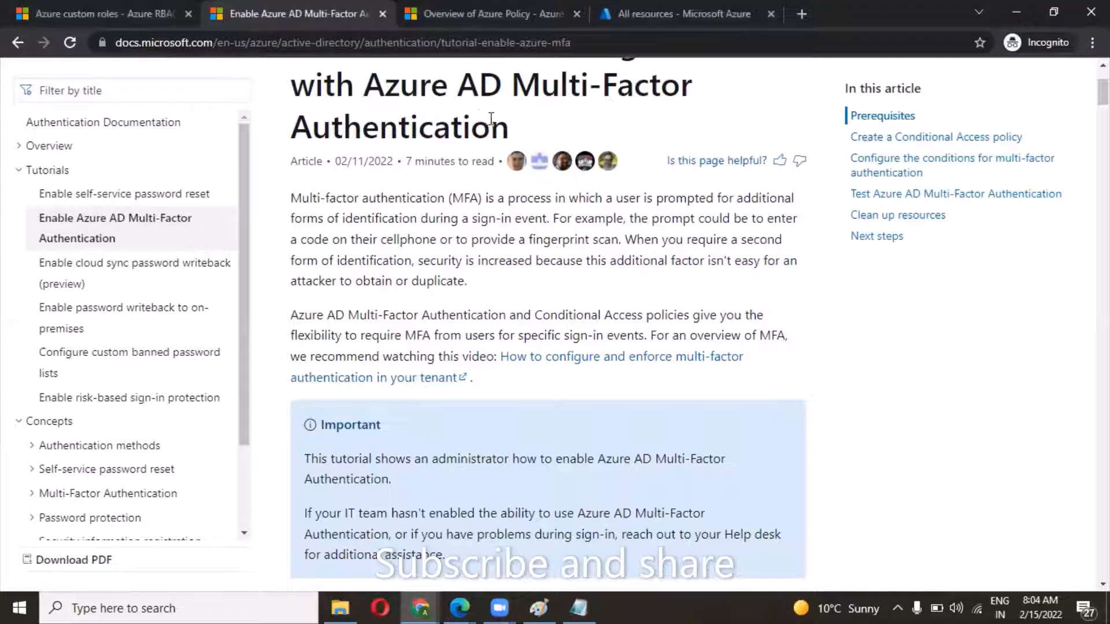
{"action": "left_click_drag", "start_coordinate": [477, 115], "coordinate": [460, 93]}
{"action": "left_click", "coordinate": [513, 130]}
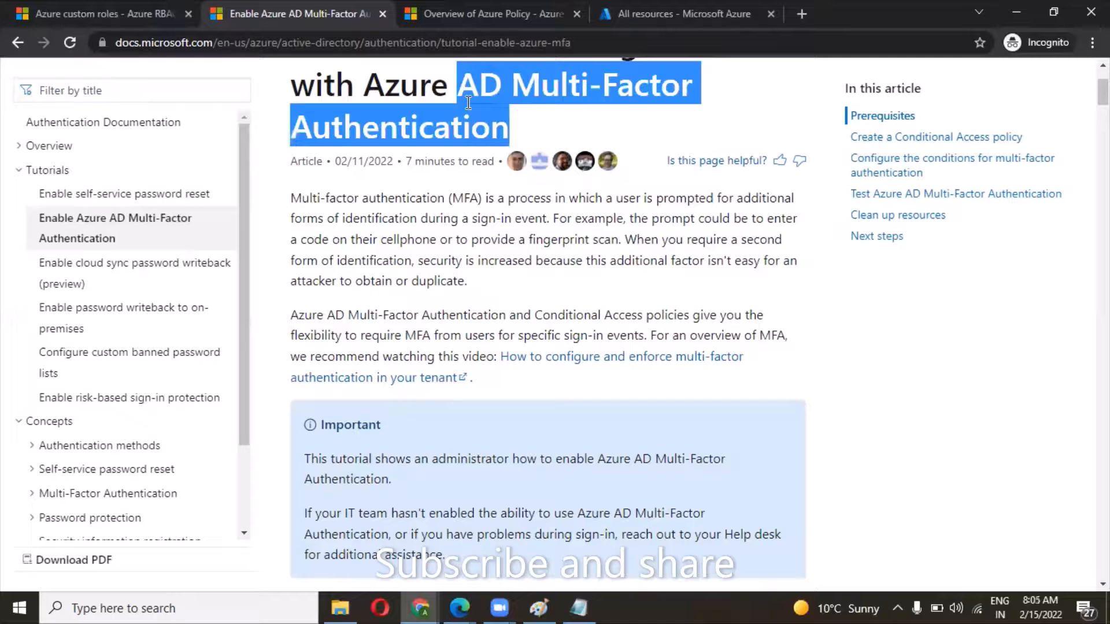
{"action": "left_click", "coordinate": [450, 281]}
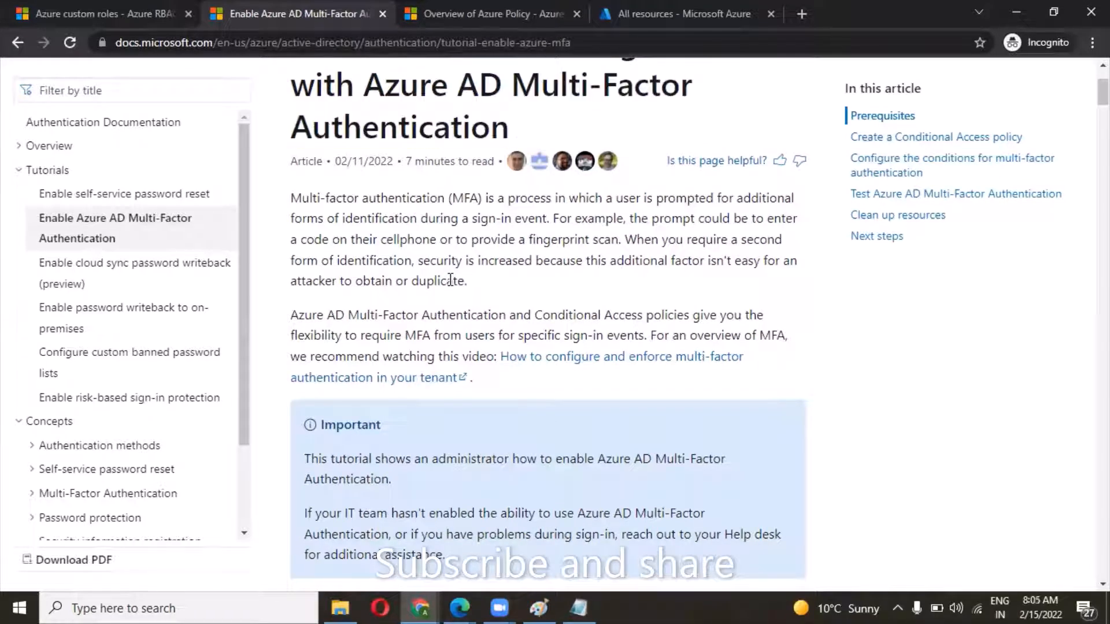
{"action": "scroll", "coordinate": [451, 281], "scroll_direction": "down", "scroll_amount": 1}
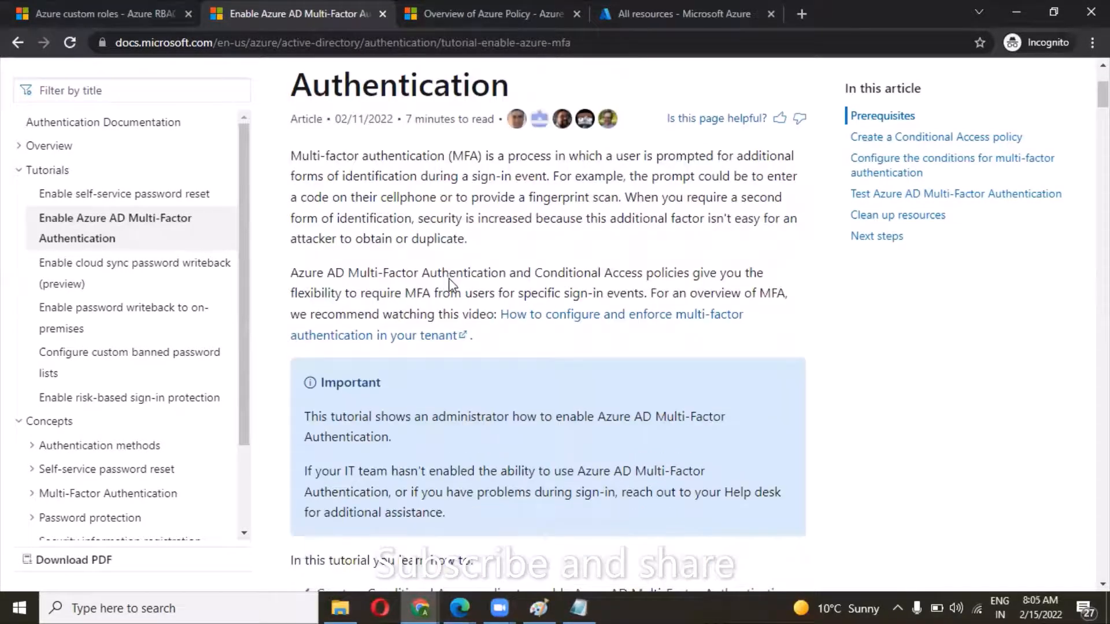
{"action": "scroll", "coordinate": [451, 281], "scroll_direction": "down", "scroll_amount": 2}
{"action": "scroll", "coordinate": [450, 280], "scroll_direction": "down", "scroll_amount": 2}
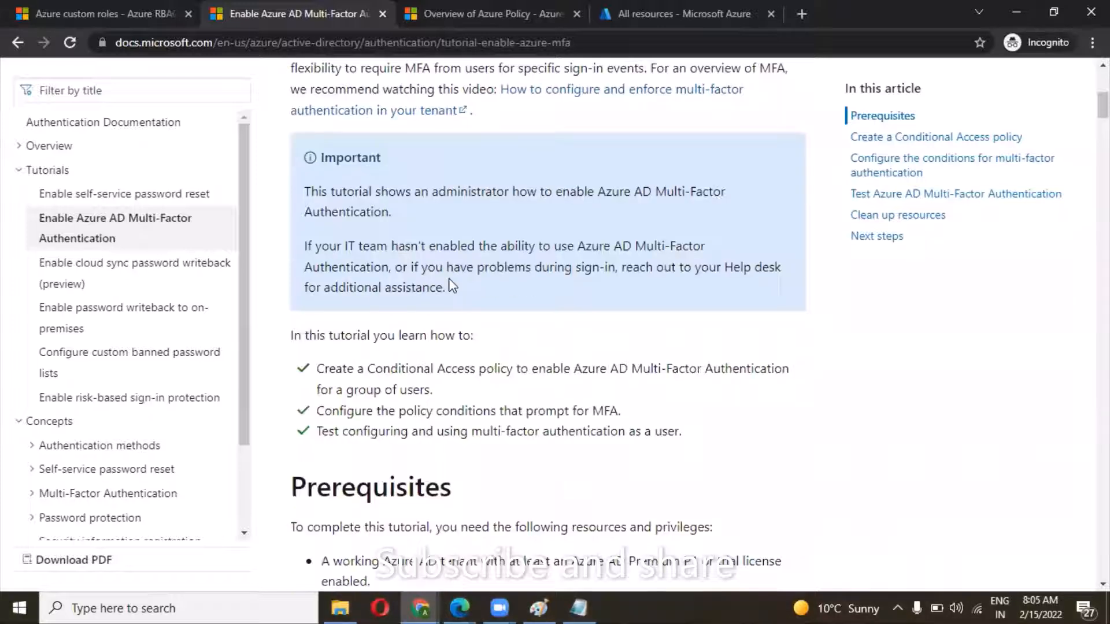
{"action": "scroll", "coordinate": [450, 280], "scroll_direction": "down", "scroll_amount": 2}
{"action": "scroll", "coordinate": [451, 280], "scroll_direction": "down", "scroll_amount": 1}
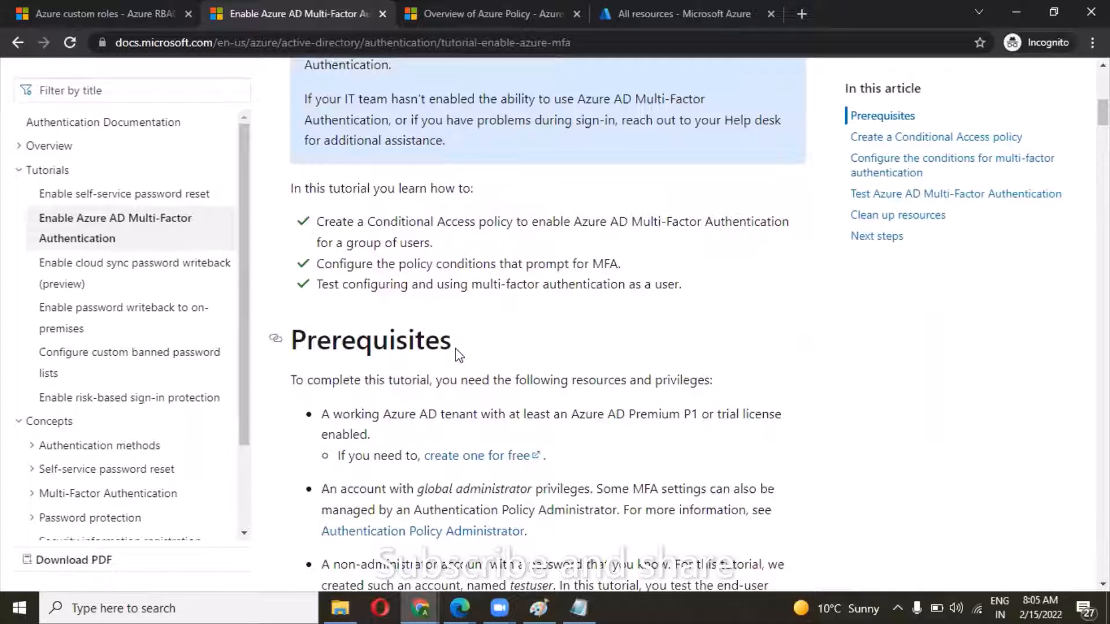
{"action": "scroll", "coordinate": [458, 354], "scroll_direction": "up", "scroll_amount": 8}
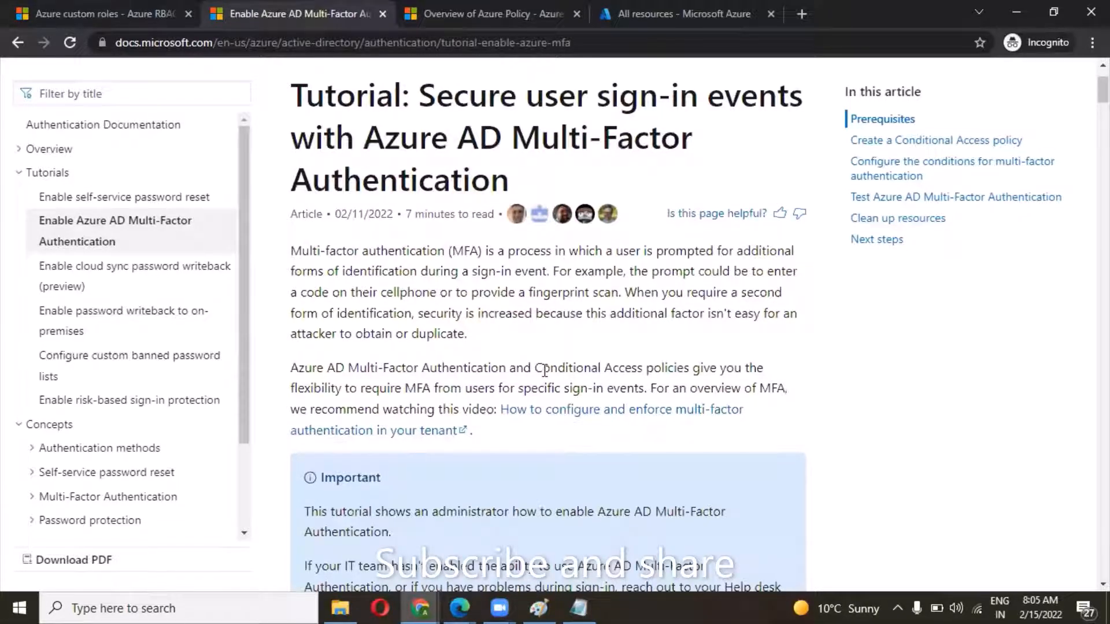
{"action": "scroll", "coordinate": [543, 376], "scroll_direction": "down", "scroll_amount": 2}
{"action": "scroll", "coordinate": [546, 376], "scroll_direction": "down", "scroll_amount": 3}
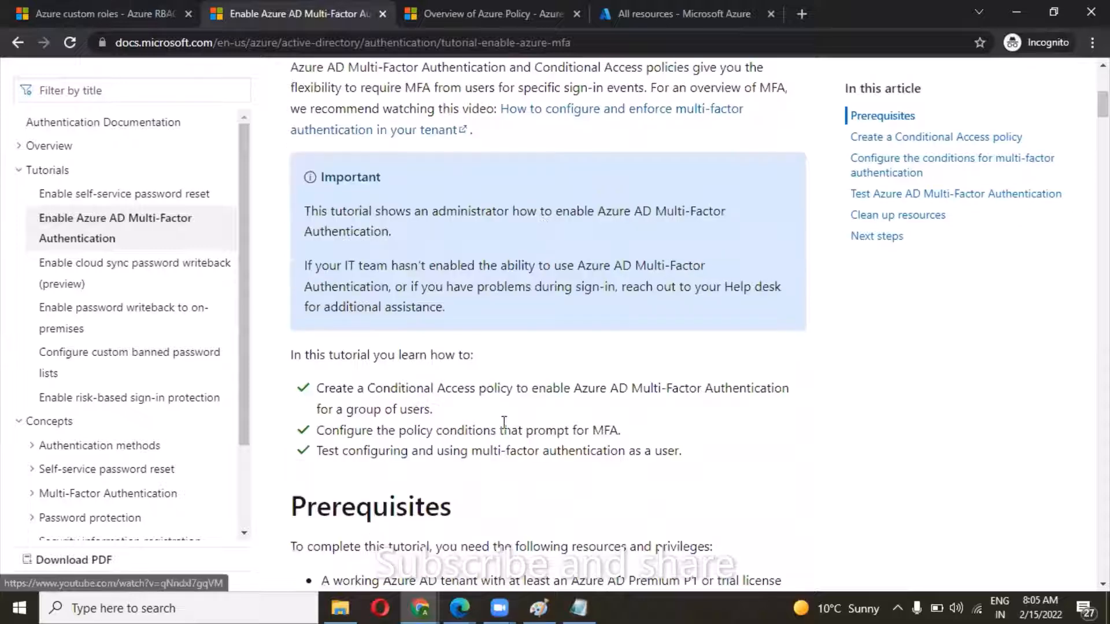
{"action": "scroll", "coordinate": [479, 480], "scroll_direction": "down", "scroll_amount": 1}
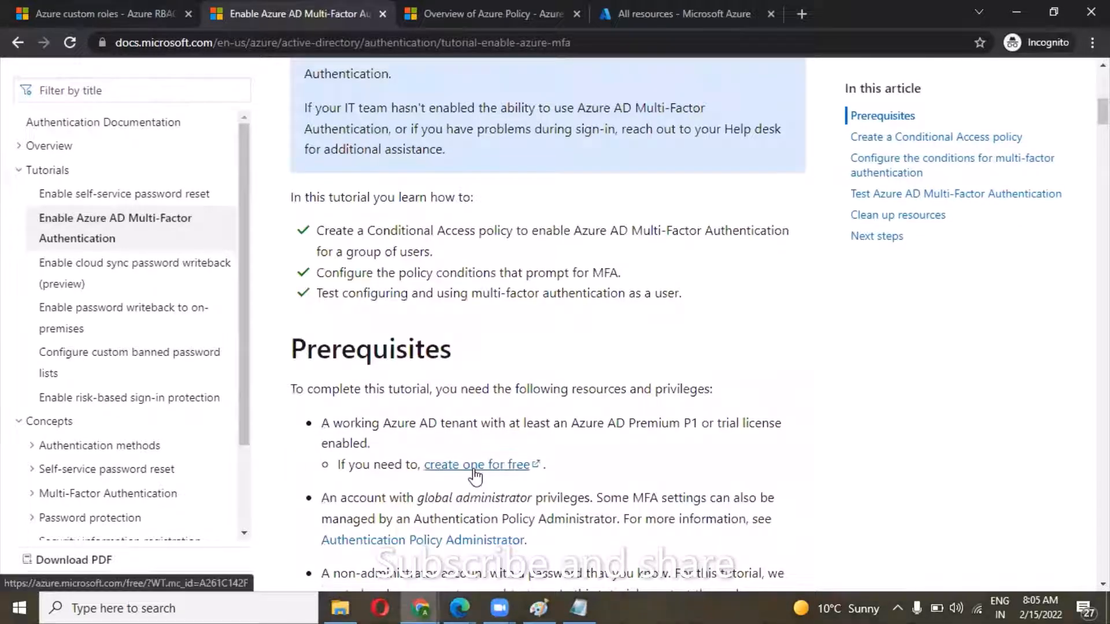
Switch to the Azure portal and open the list of all license products in Azure Active Directory.
{"action": "key", "text": "ctrl+Tab"}
{"action": "key", "text": "ctrl+Tab"}
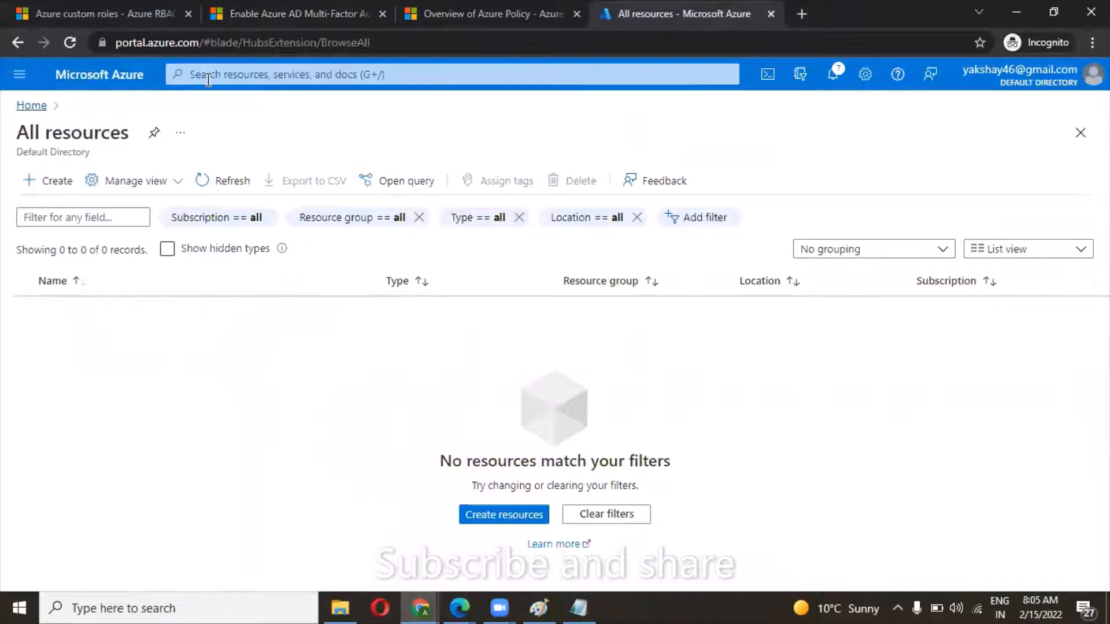
{"action": "left_click", "coordinate": [32, 107]}
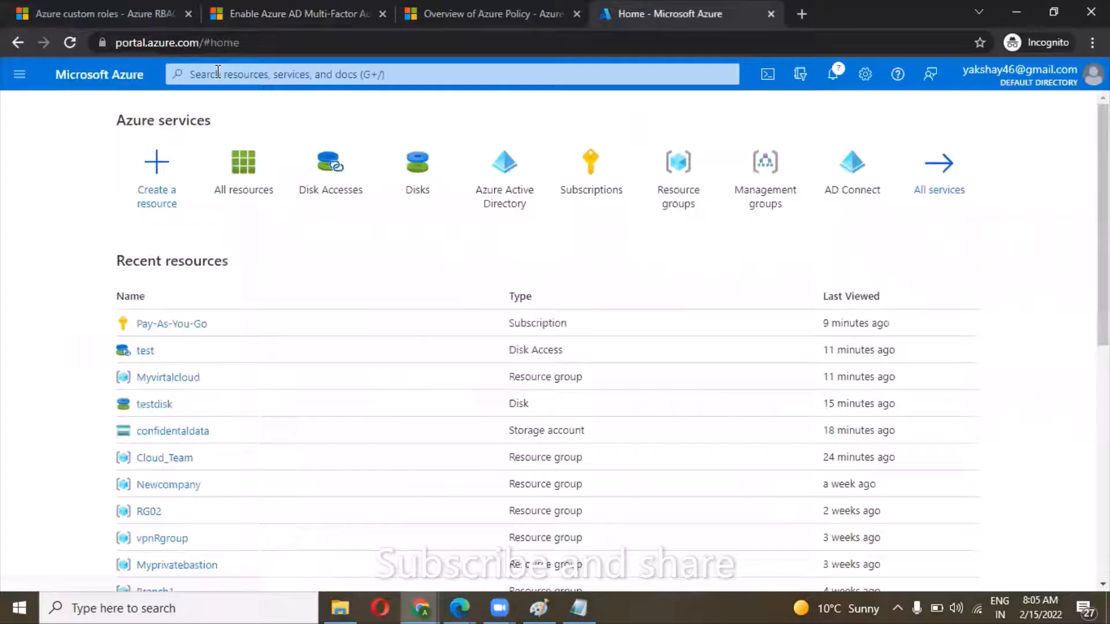
{"action": "left_click", "coordinate": [502, 199]}
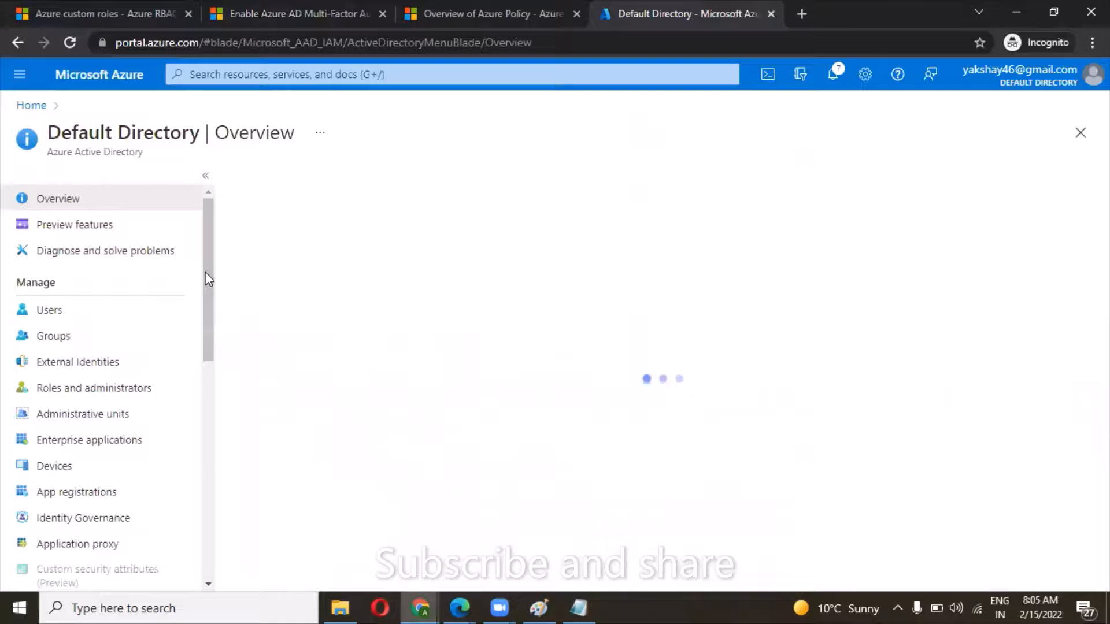
{"action": "left_click_drag", "start_coordinate": [208, 271], "coordinate": [208, 306]}
{"action": "left_click_drag", "start_coordinate": [203, 356], "coordinate": [200, 389]}
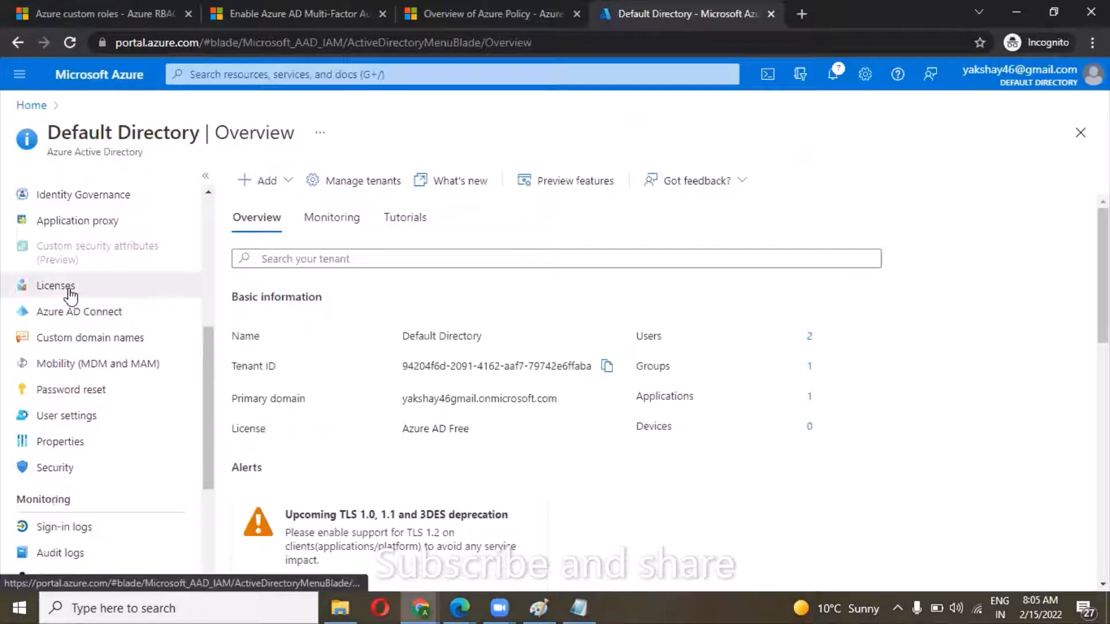
{"action": "left_click", "coordinate": [56, 286]}
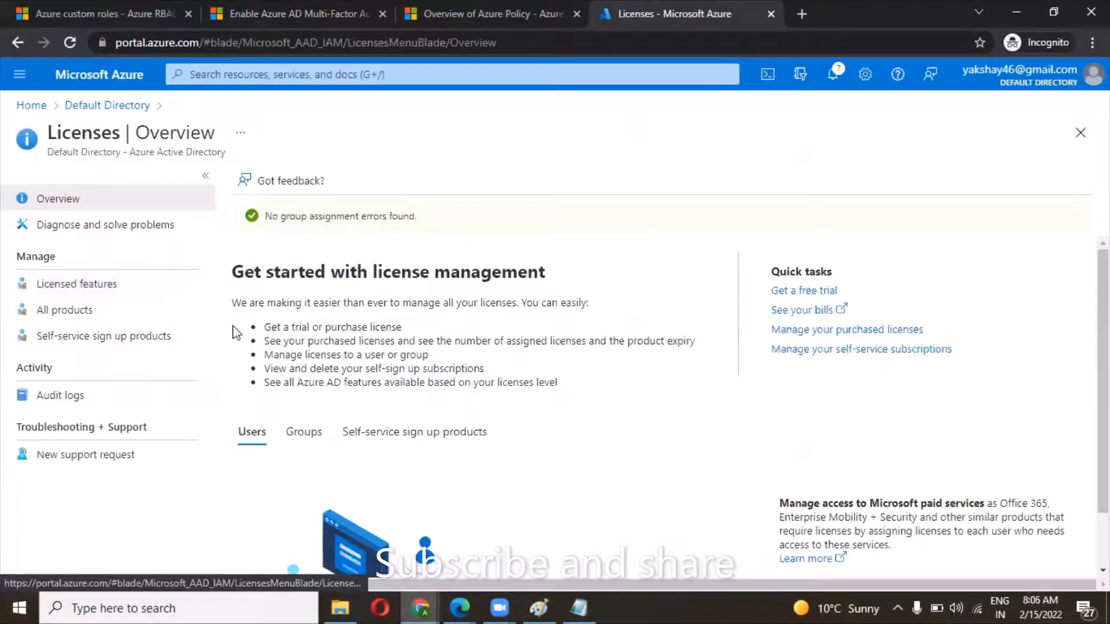
{"action": "left_click", "coordinate": [70, 323]}
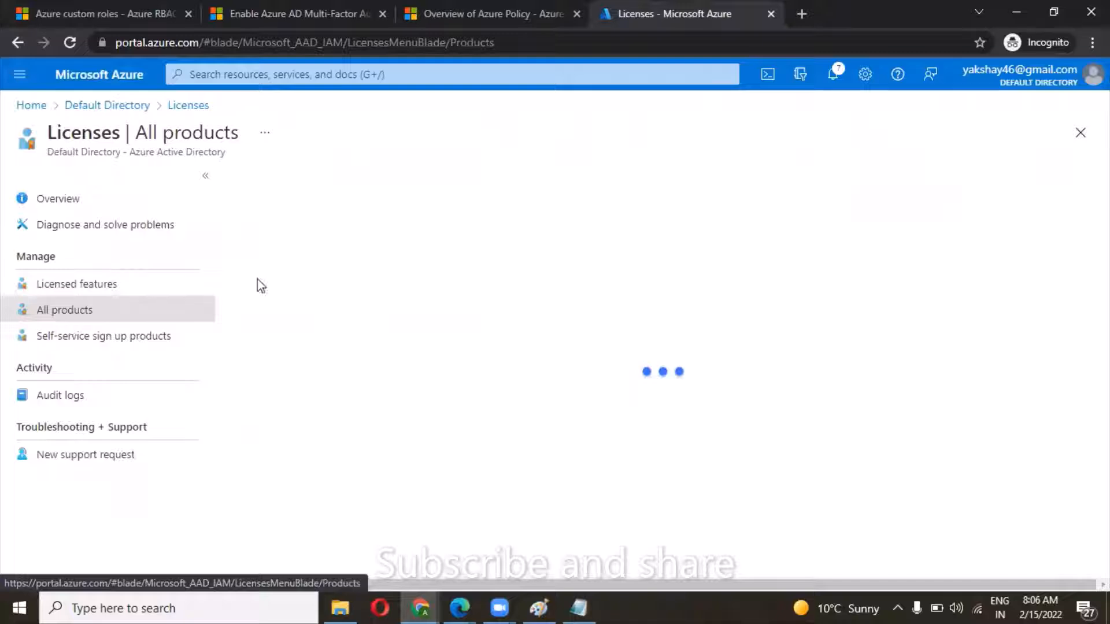
Review the Azure AD Premium P2 free trial details and activate the trial.
{"action": "left_click", "coordinate": [268, 188]}
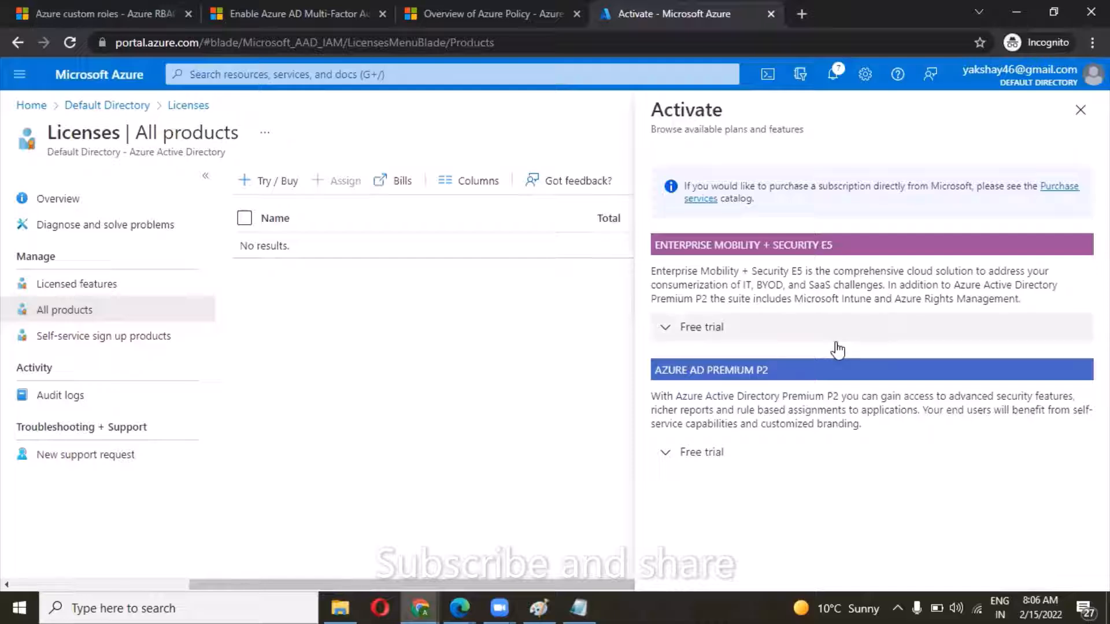
{"action": "left_click", "coordinate": [669, 458]}
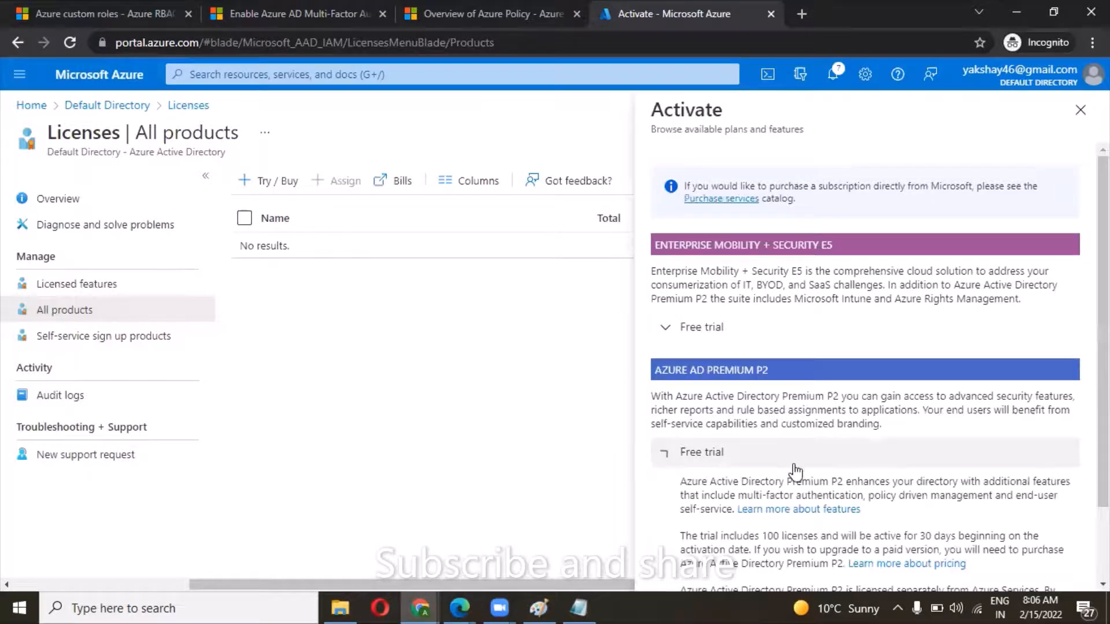
{"action": "scroll", "coordinate": [796, 471], "scroll_direction": "down", "scroll_amount": 2}
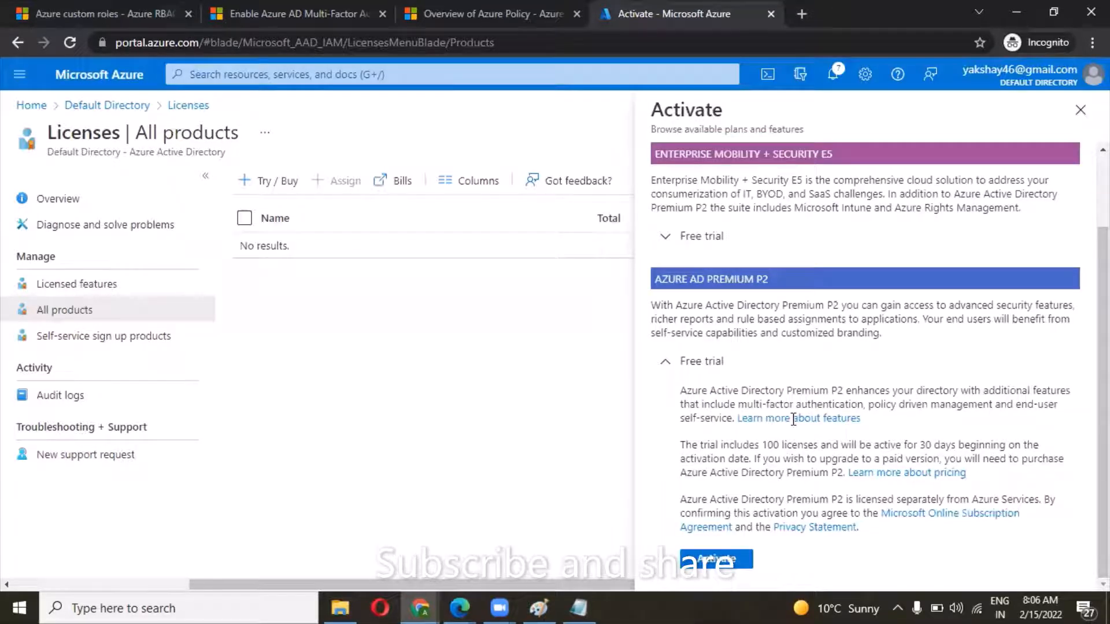
{"action": "scroll", "coordinate": [754, 371], "scroll_direction": "up", "scroll_amount": 2}
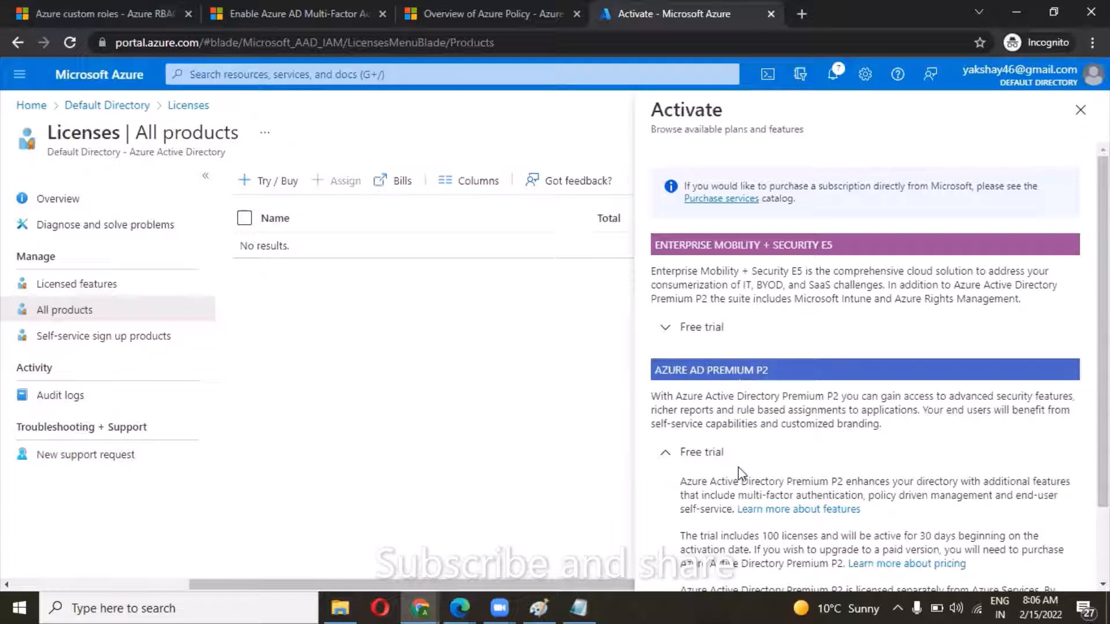
{"action": "scroll", "coordinate": [740, 491], "scroll_direction": "down", "scroll_amount": 2}
{"action": "left_click", "coordinate": [712, 564]}
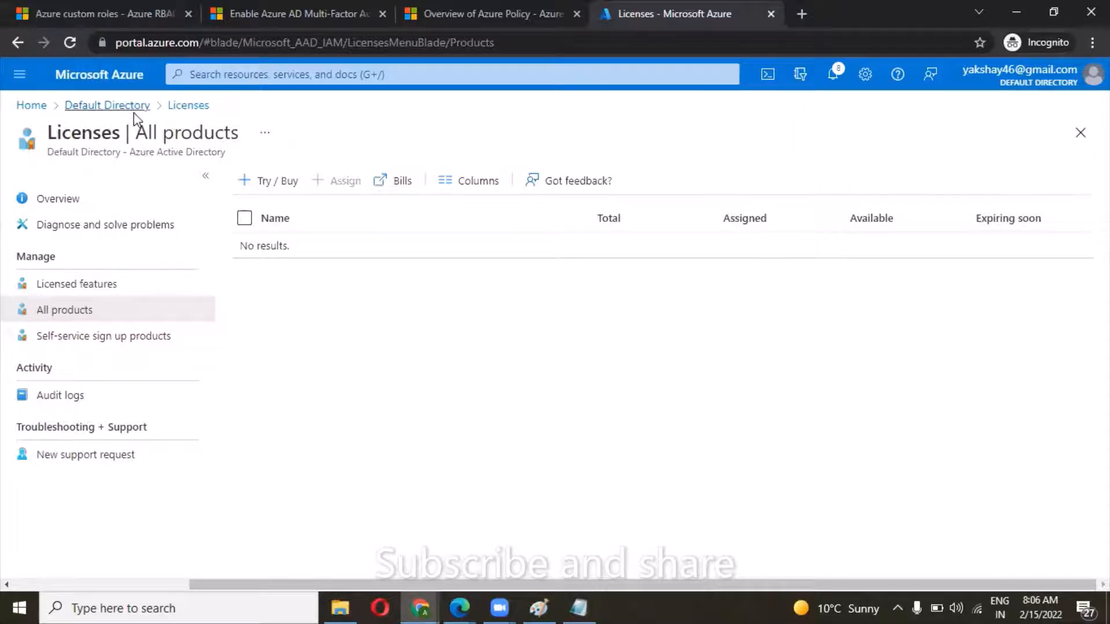
Select the second account in the default directory's users list and open the Per-user MFA page.
{"action": "left_click", "coordinate": [107, 106]}
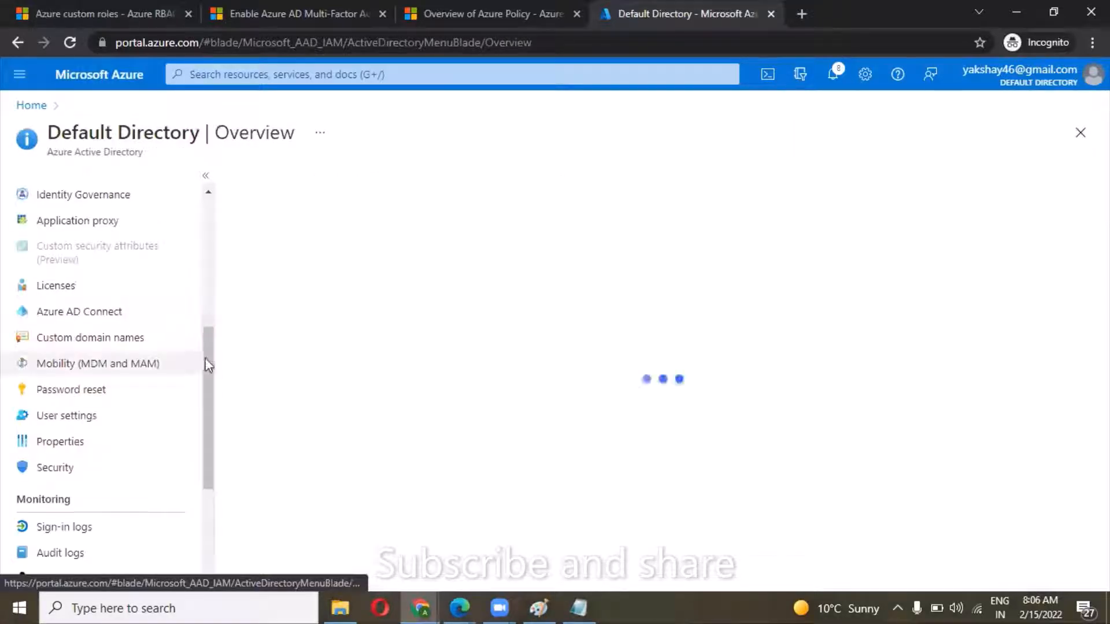
{"action": "left_click_drag", "start_coordinate": [208, 364], "coordinate": [209, 309]}
{"action": "scroll", "coordinate": [173, 248], "scroll_direction": "up", "scroll_amount": 3}
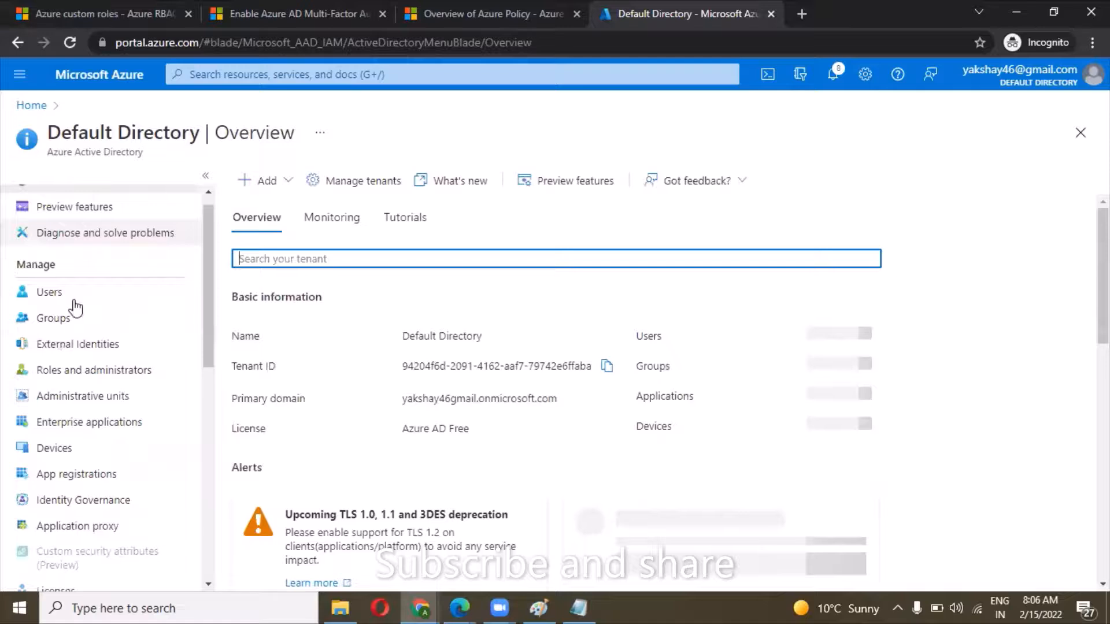
{"action": "left_click", "coordinate": [74, 300]}
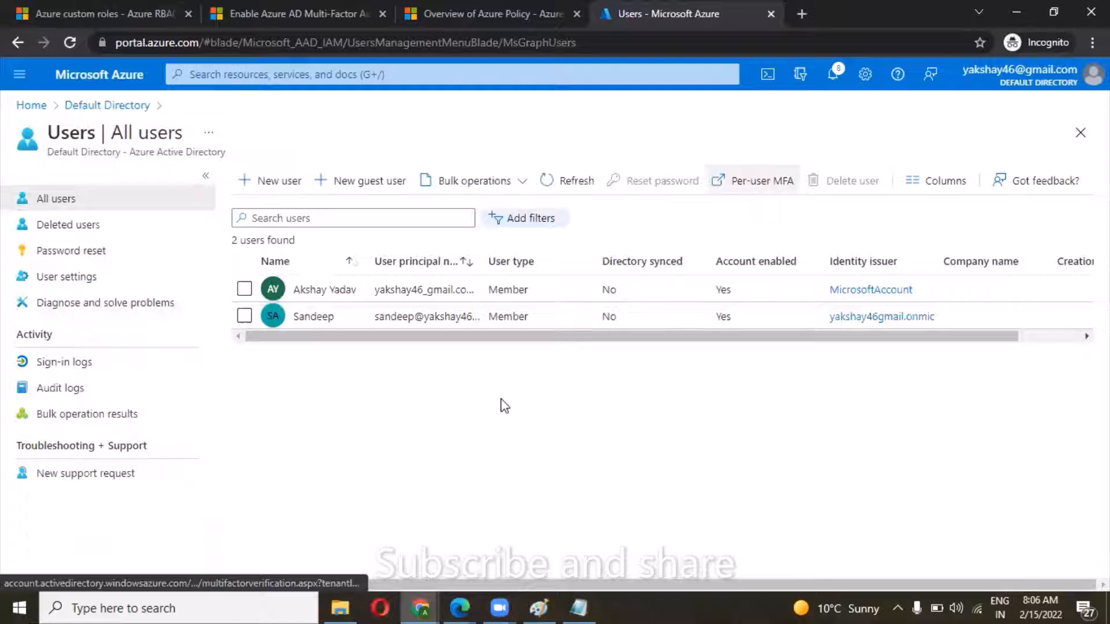
{"action": "left_click", "coordinate": [244, 316]}
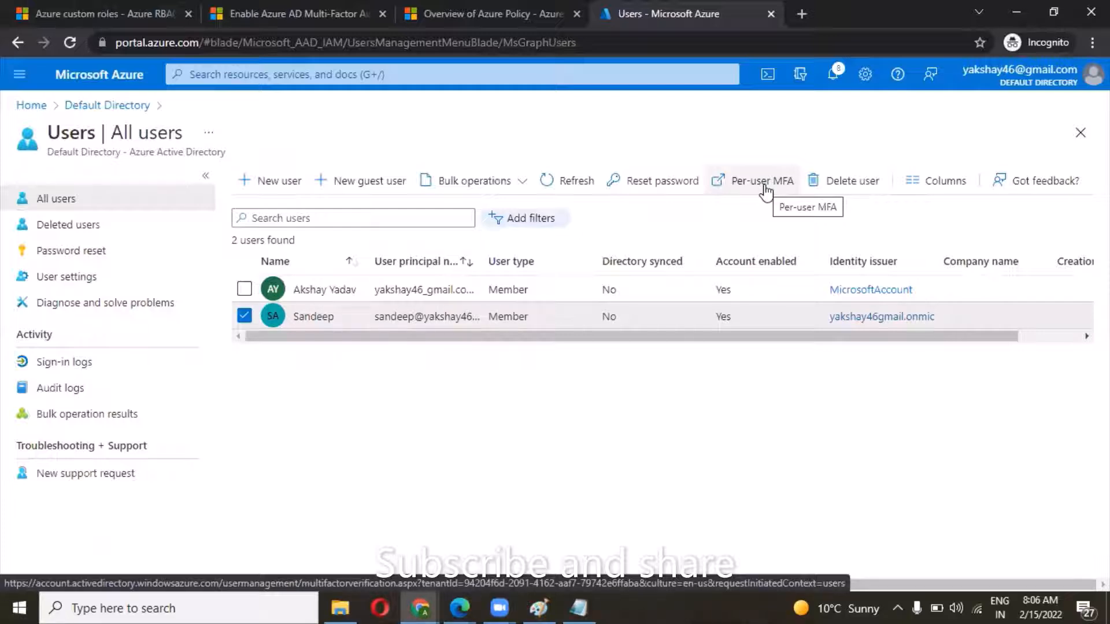
{"action": "left_click", "coordinate": [765, 187]}
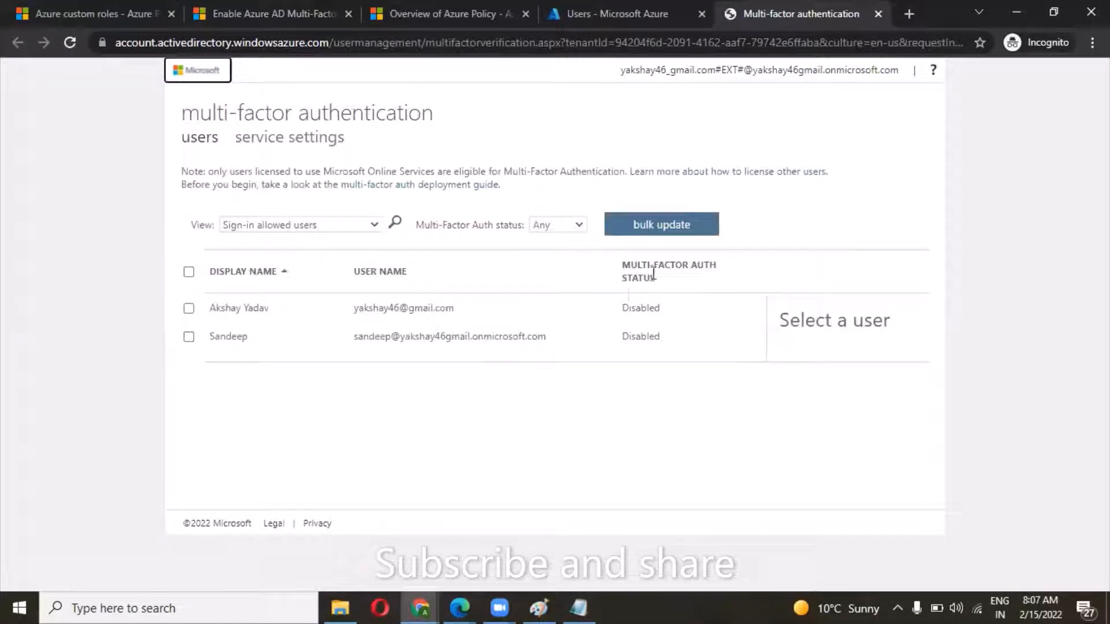
Enable multi-factor authentication for the second listed user only, and close the update message.
{"action": "left_click_drag", "start_coordinate": [656, 277], "coordinate": [621, 267]}
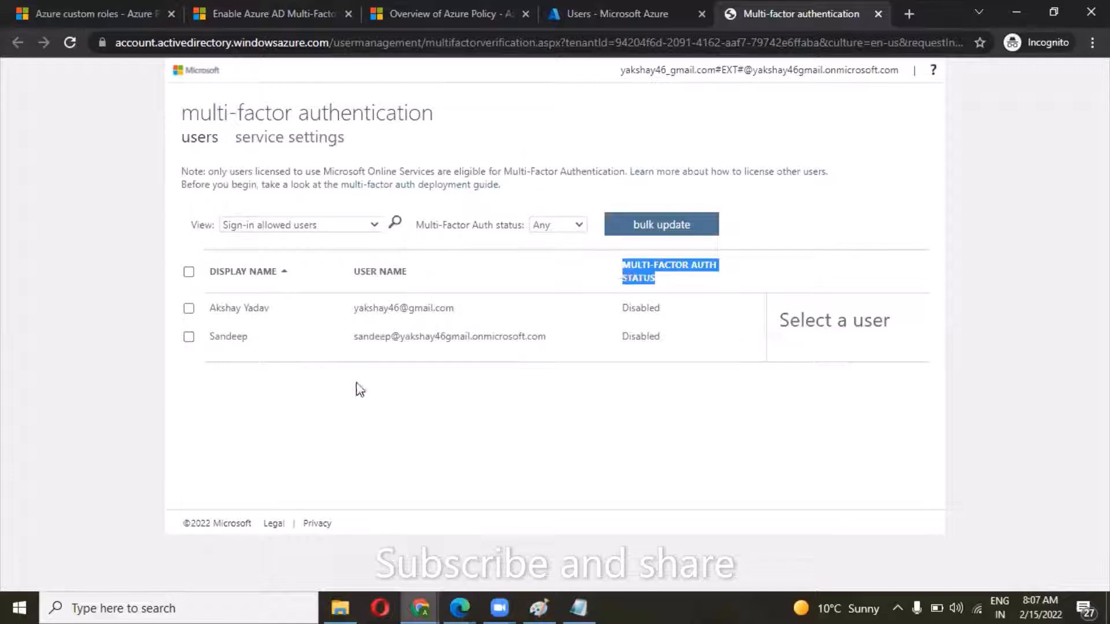
{"action": "left_click", "coordinate": [189, 337]}
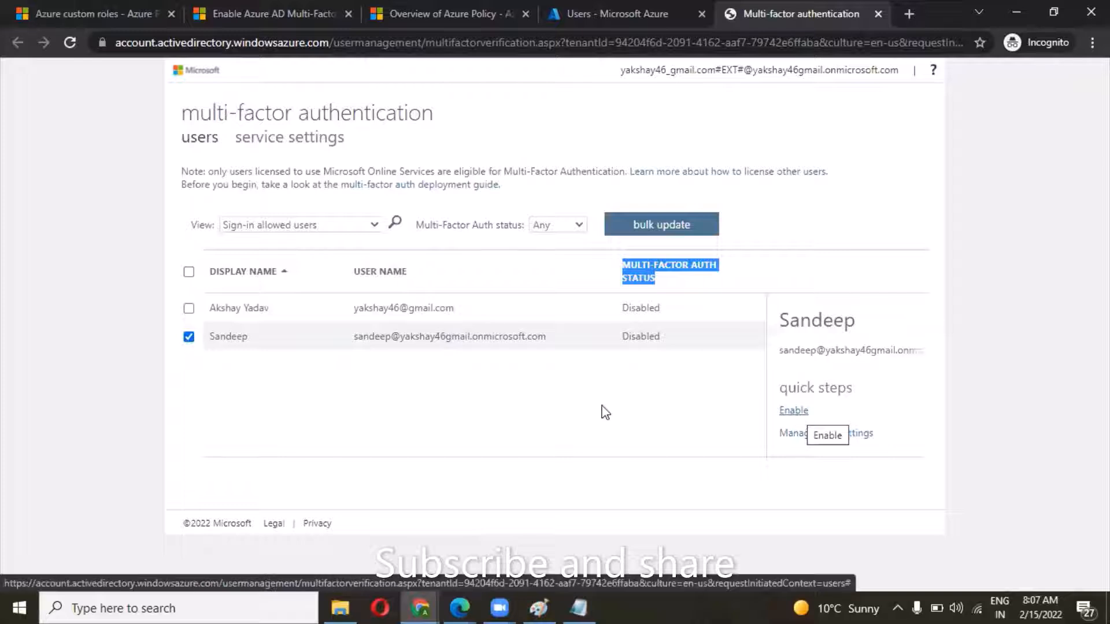
{"action": "left_click", "coordinate": [188, 308]}
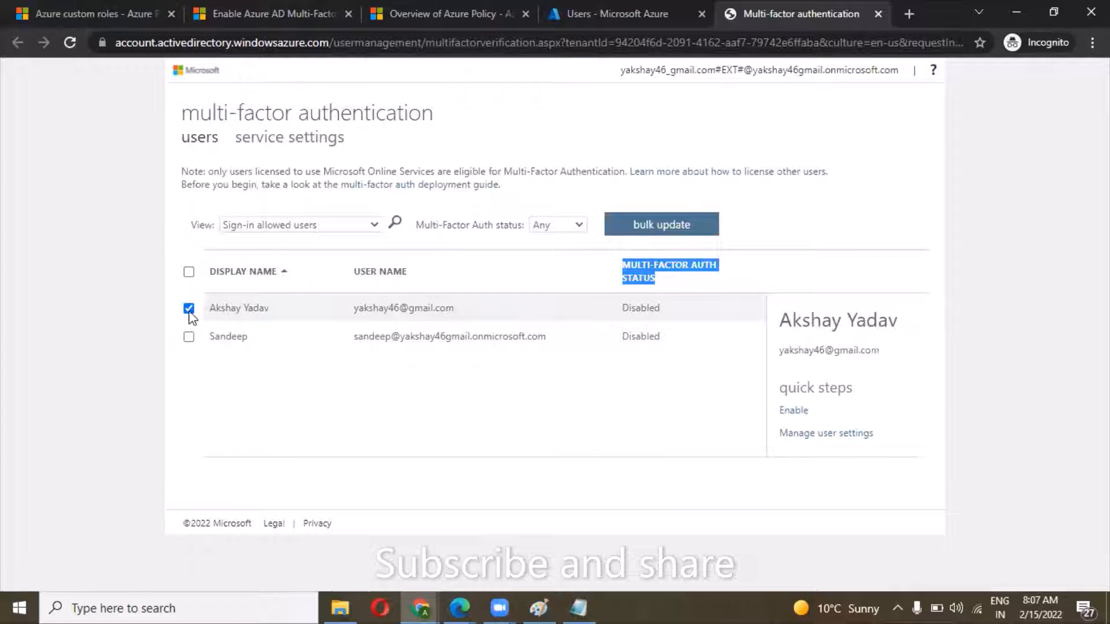
{"action": "left_click", "coordinate": [187, 337]}
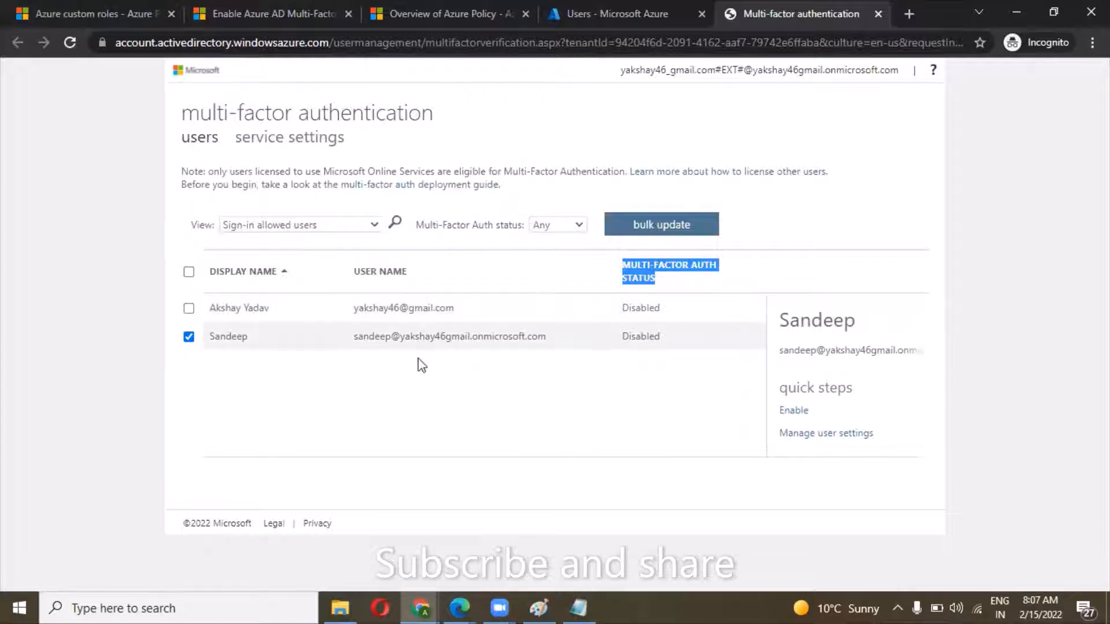
{"action": "left_click", "coordinate": [794, 411]}
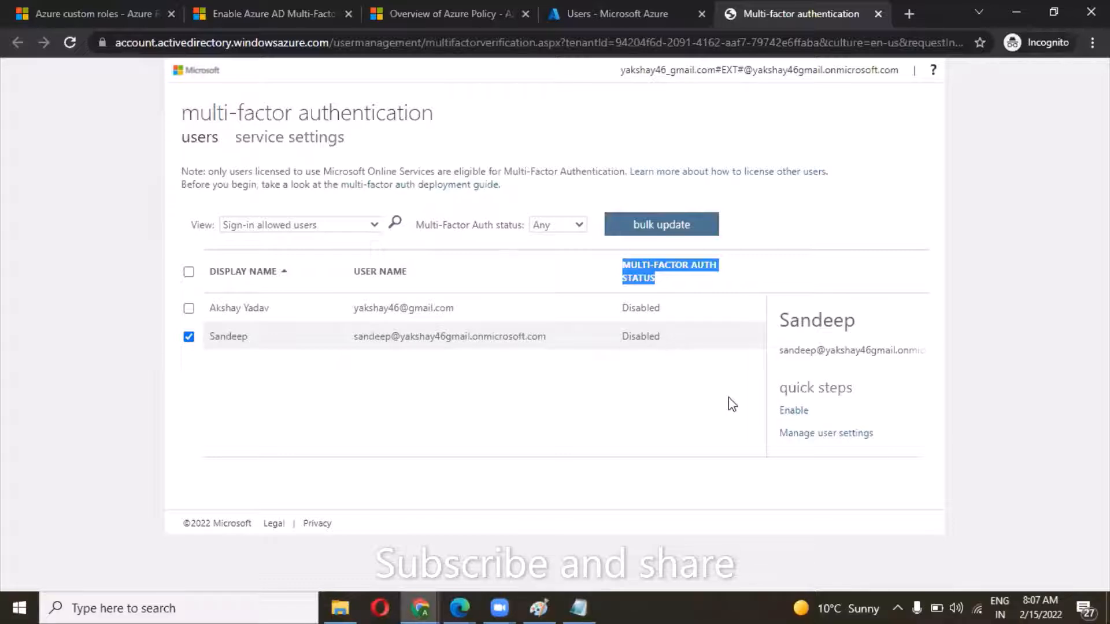
{"action": "left_click", "coordinate": [789, 412]}
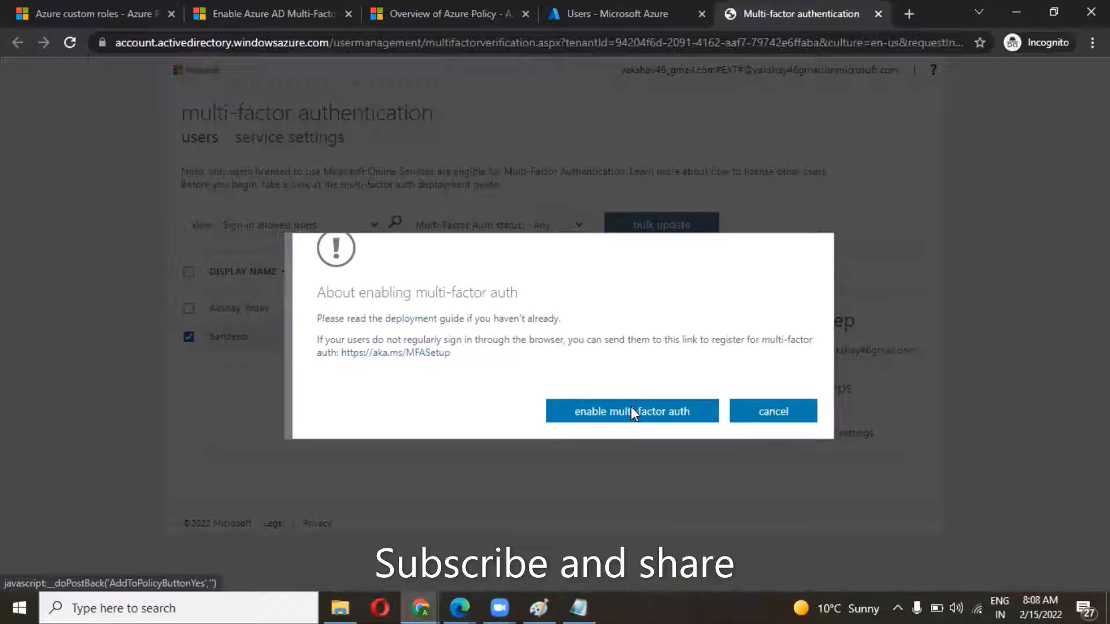
{"action": "left_click", "coordinate": [632, 413]}
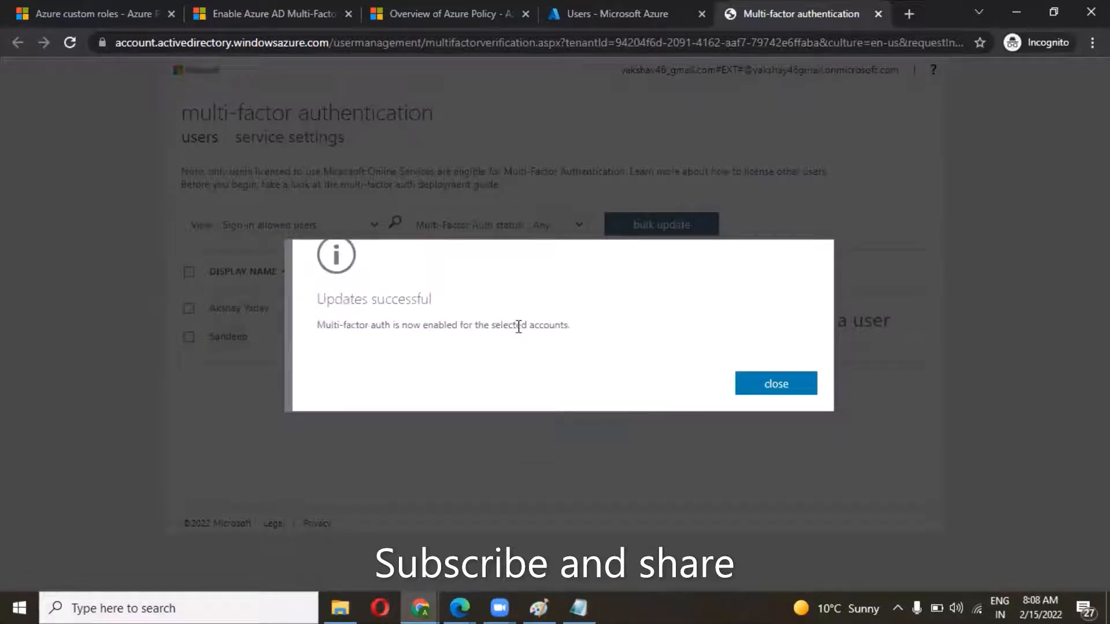
{"action": "left_click", "coordinate": [777, 384]}
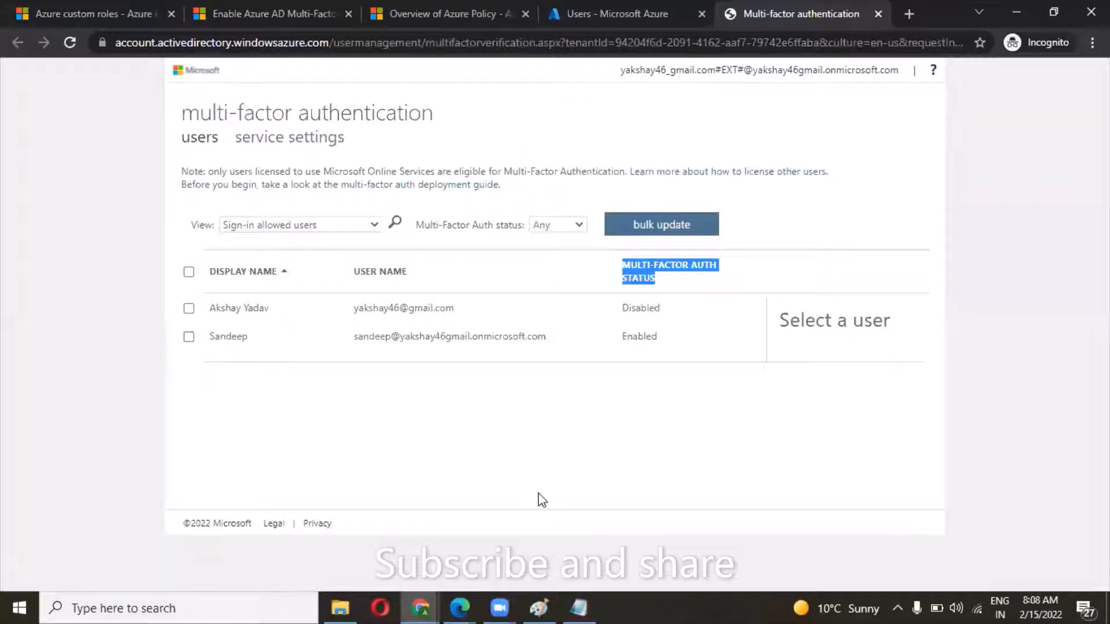
Switch to the Edge window holding the second user's Azure portal session and open the account menu.
{"action": "mouse_move", "coordinate": [452, 606]}
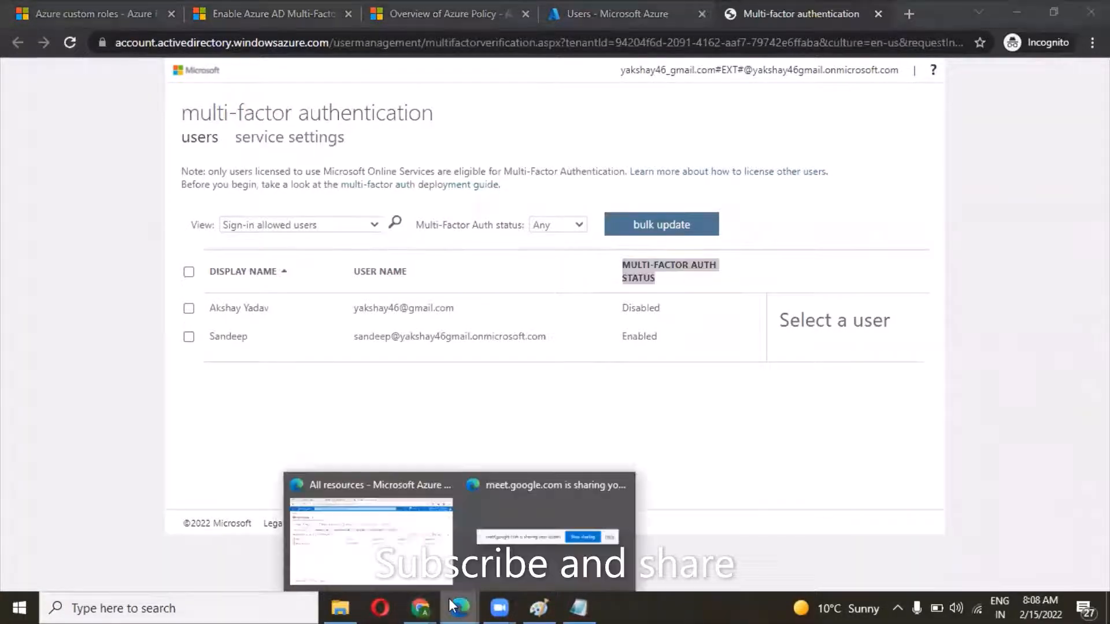
{"action": "left_click", "coordinate": [389, 544]}
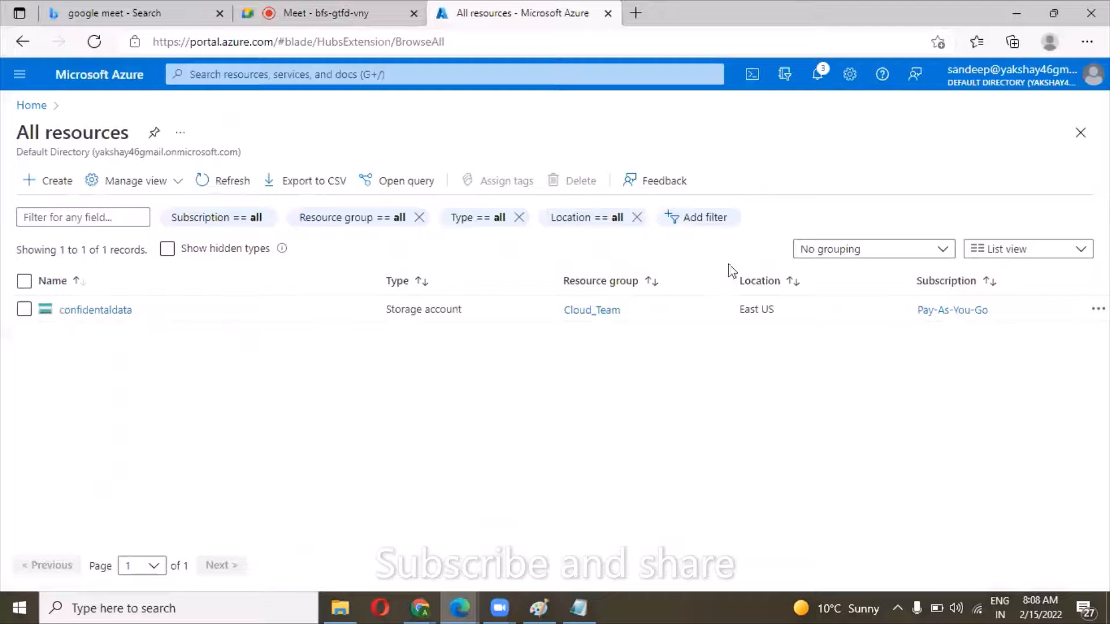
{"action": "left_click", "coordinate": [1036, 90]}
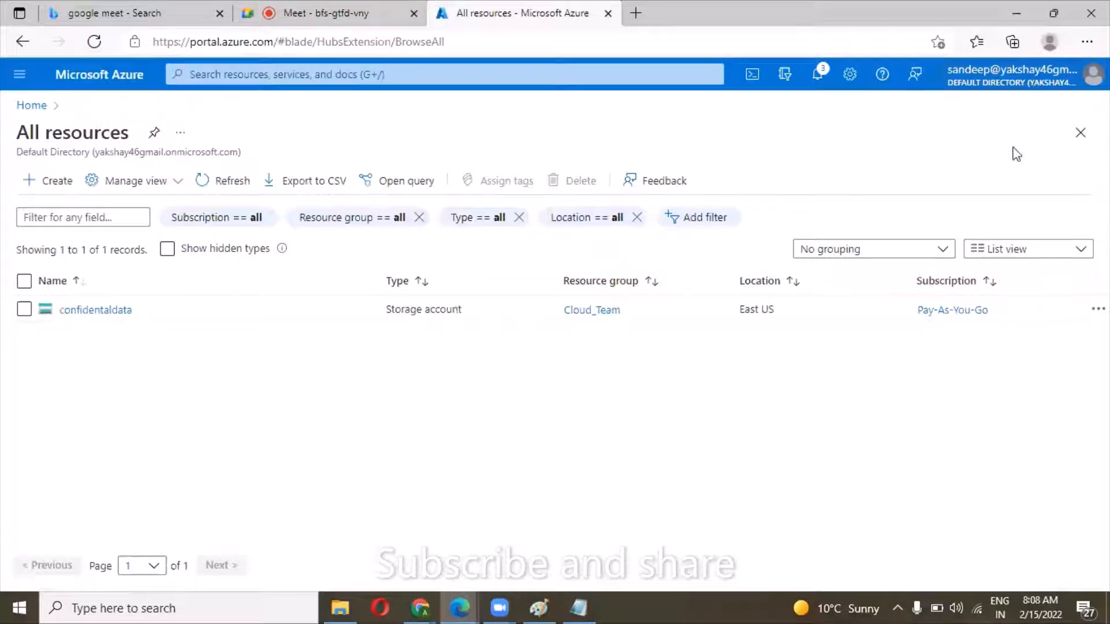
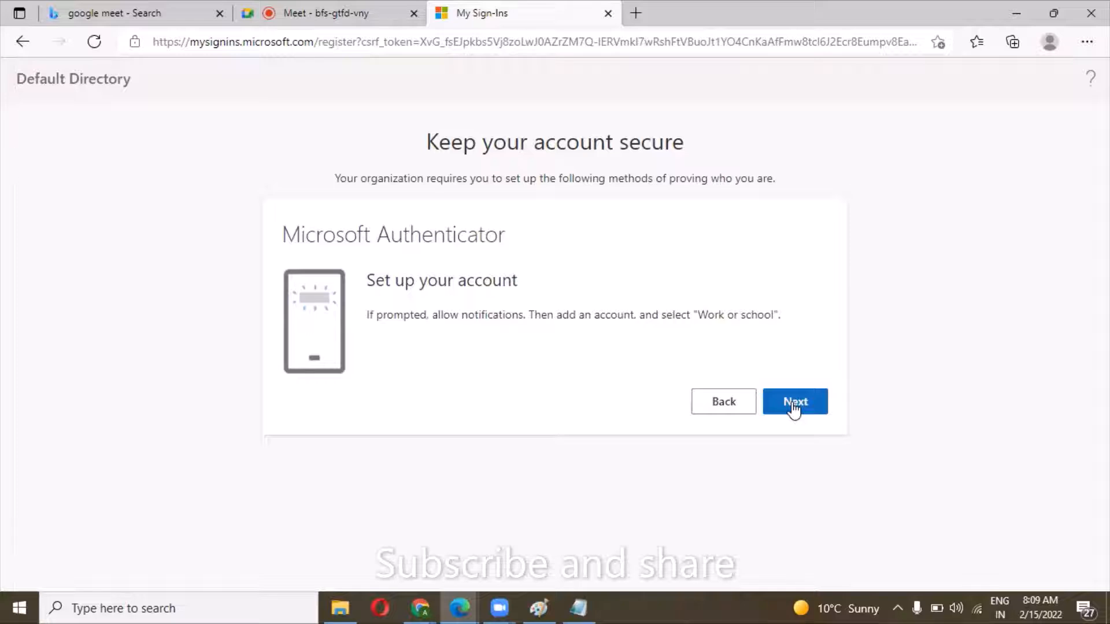
Register Microsoft Authenticator for the second user by scanning the QR code, finish the security setup, and stay signed in.
{"action": "left_click", "coordinate": [975, 602]}
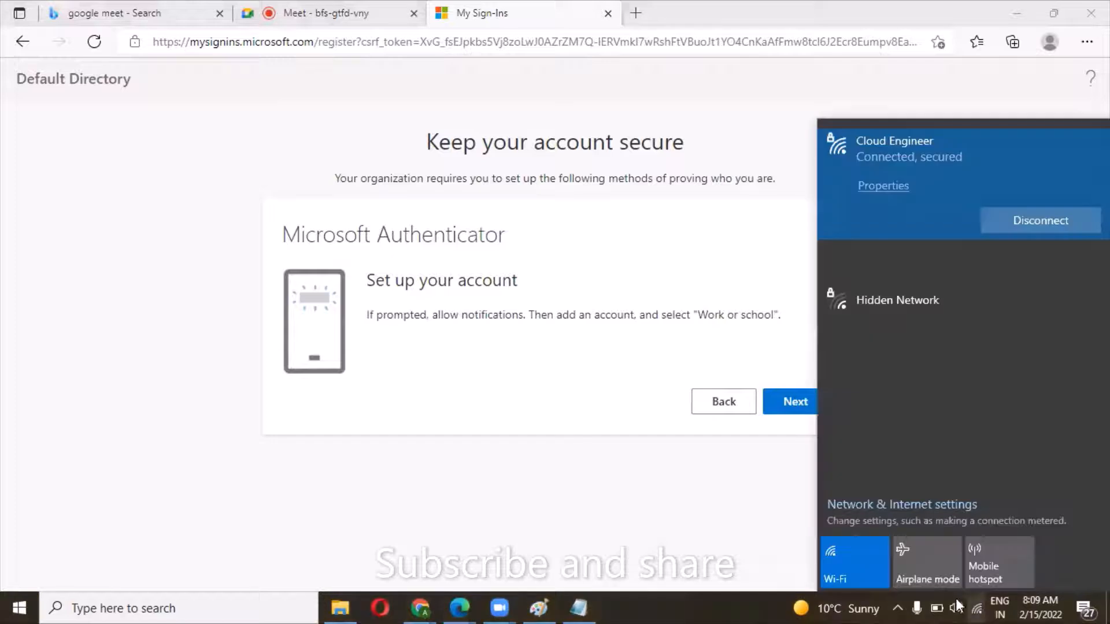
{"action": "left_click", "coordinate": [717, 564]}
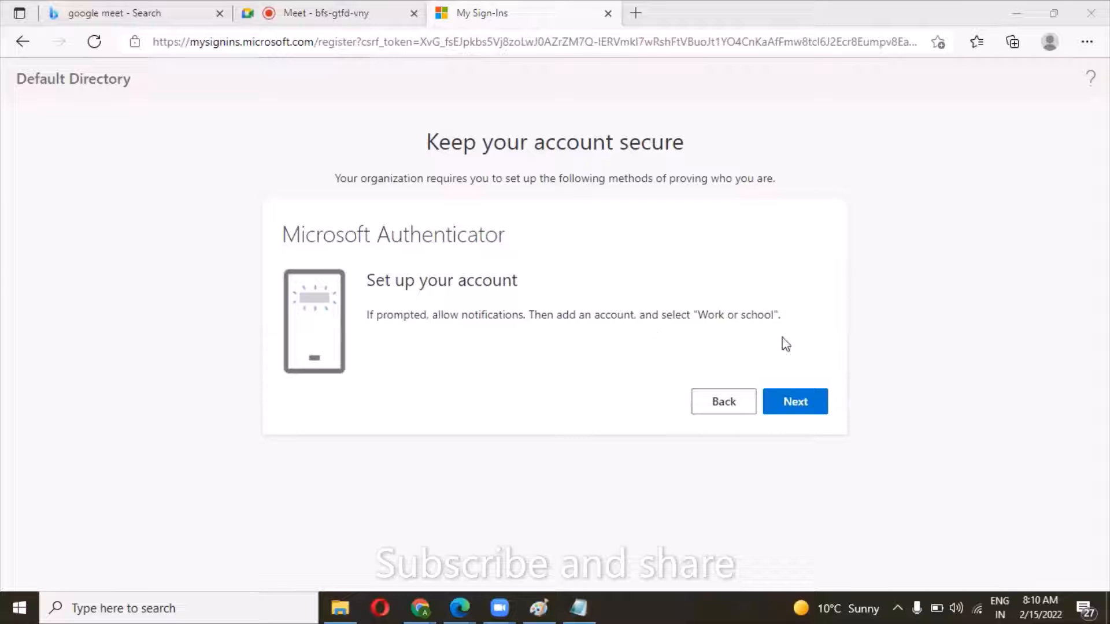
{"action": "left_click", "coordinate": [794, 403]}
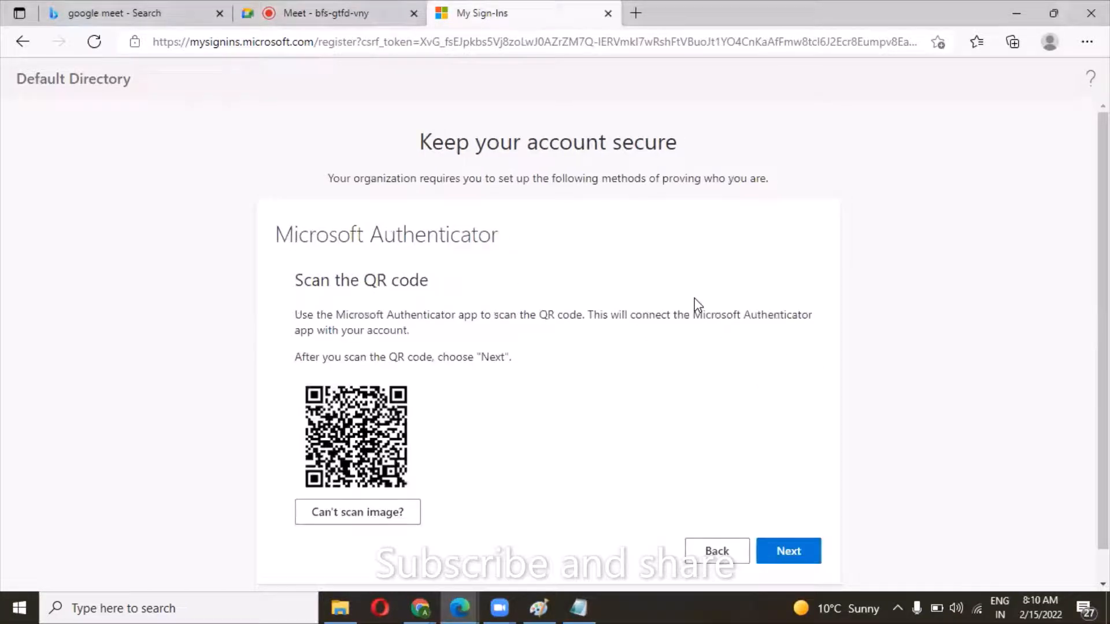
{"action": "scroll", "coordinate": [697, 303], "scroll_direction": "down", "scroll_amount": 1}
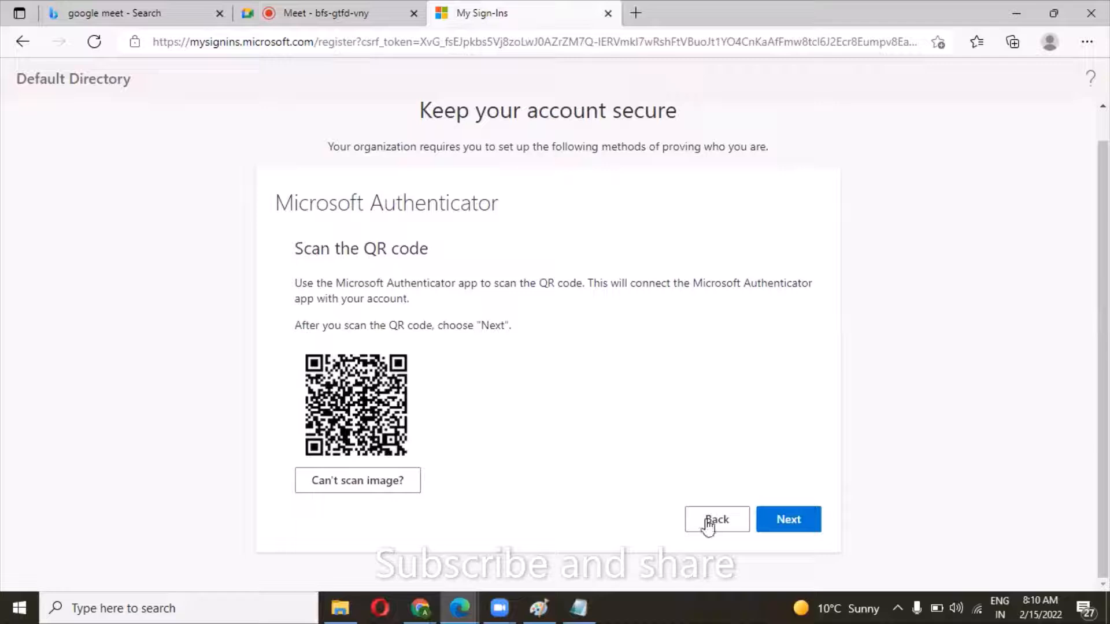
{"action": "left_click", "coordinate": [785, 524]}
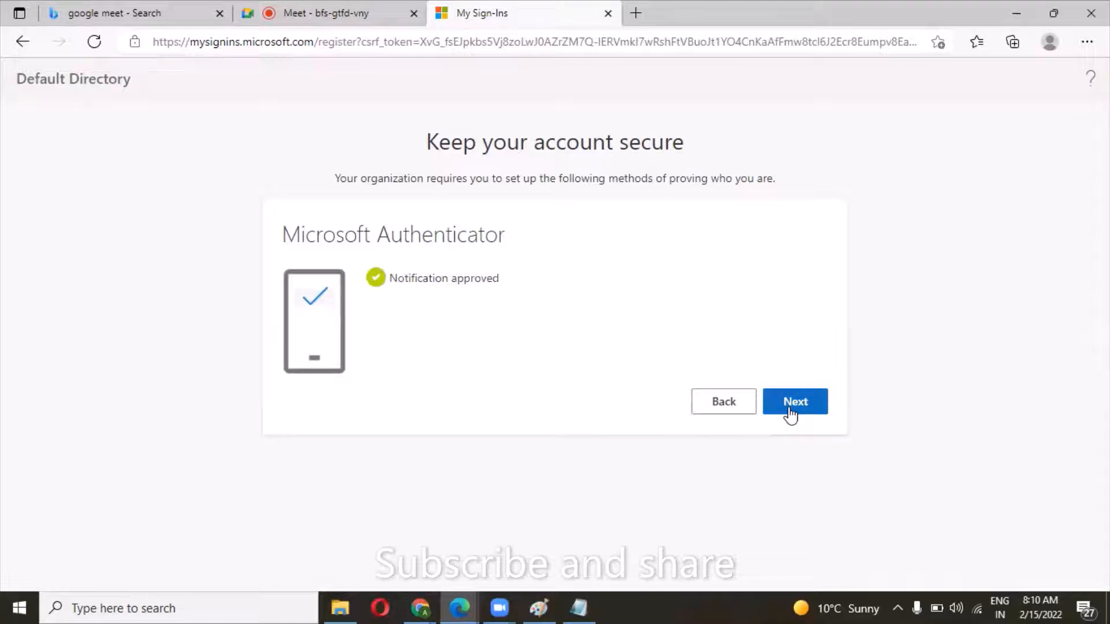
{"action": "left_click", "coordinate": [790, 412]}
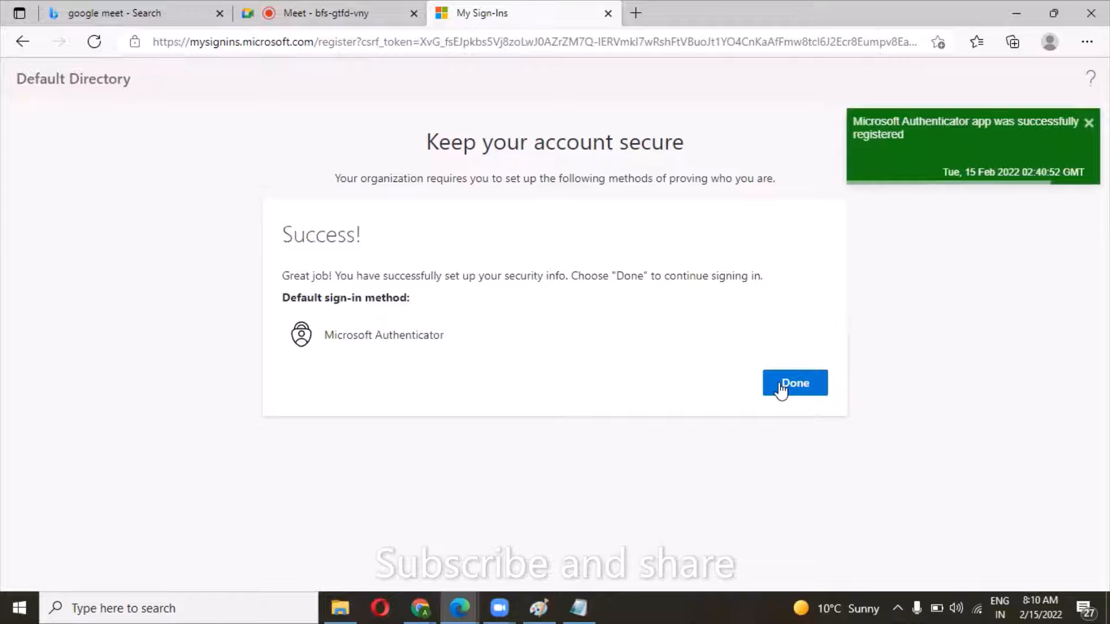
{"action": "left_click", "coordinate": [782, 386]}
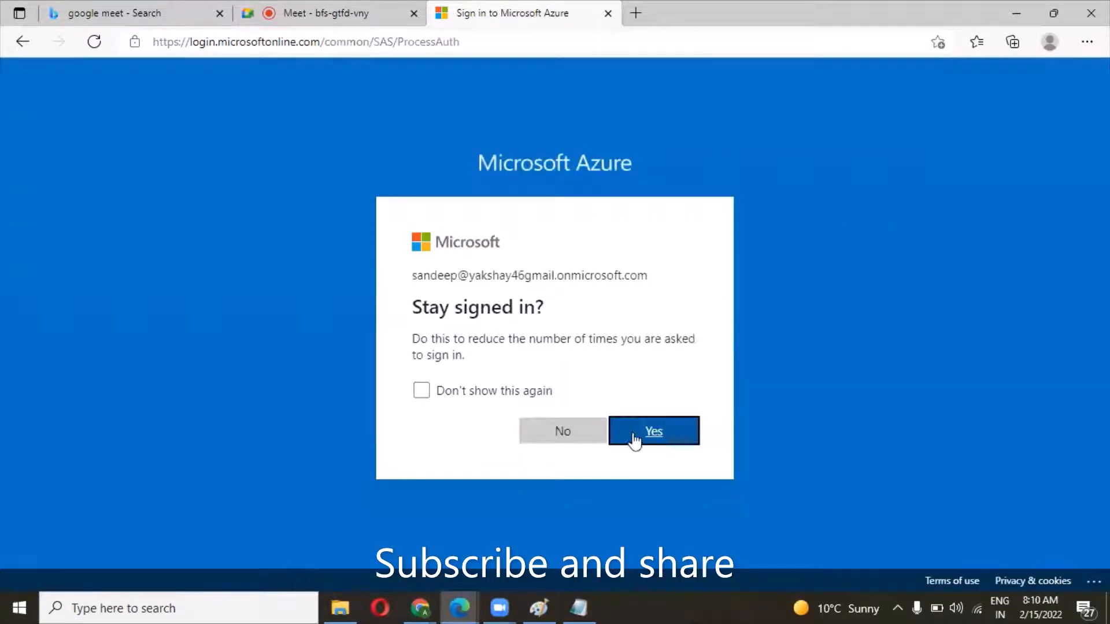
{"action": "left_click", "coordinate": [634, 438]}
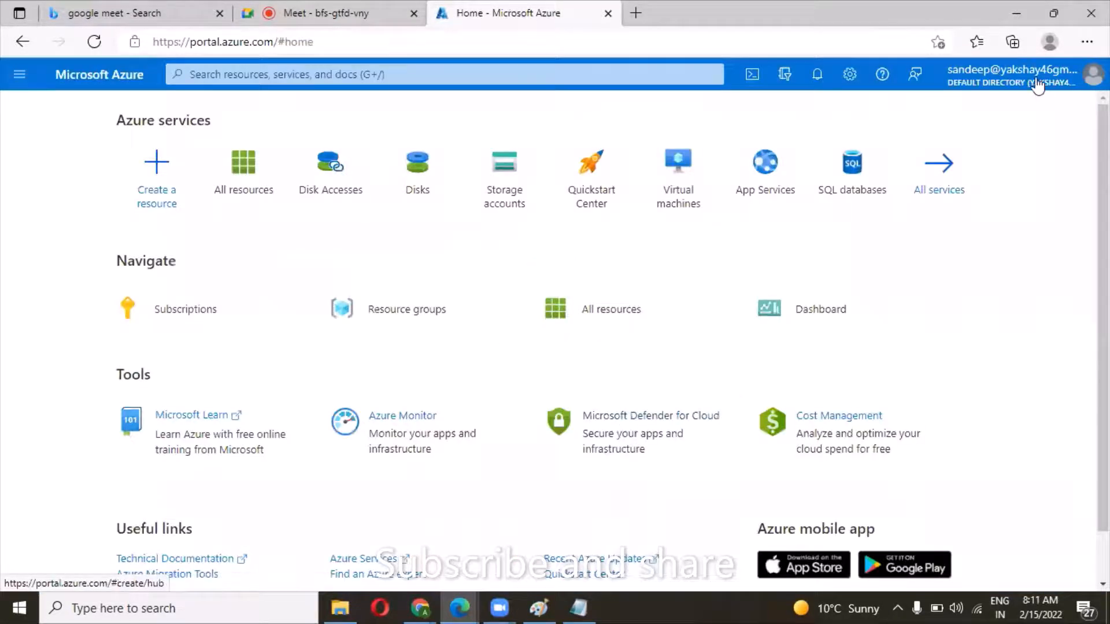
Sign the second user out of the Azure portal and copy that account's password from the Notepad note.
{"action": "left_click", "coordinate": [1017, 75]}
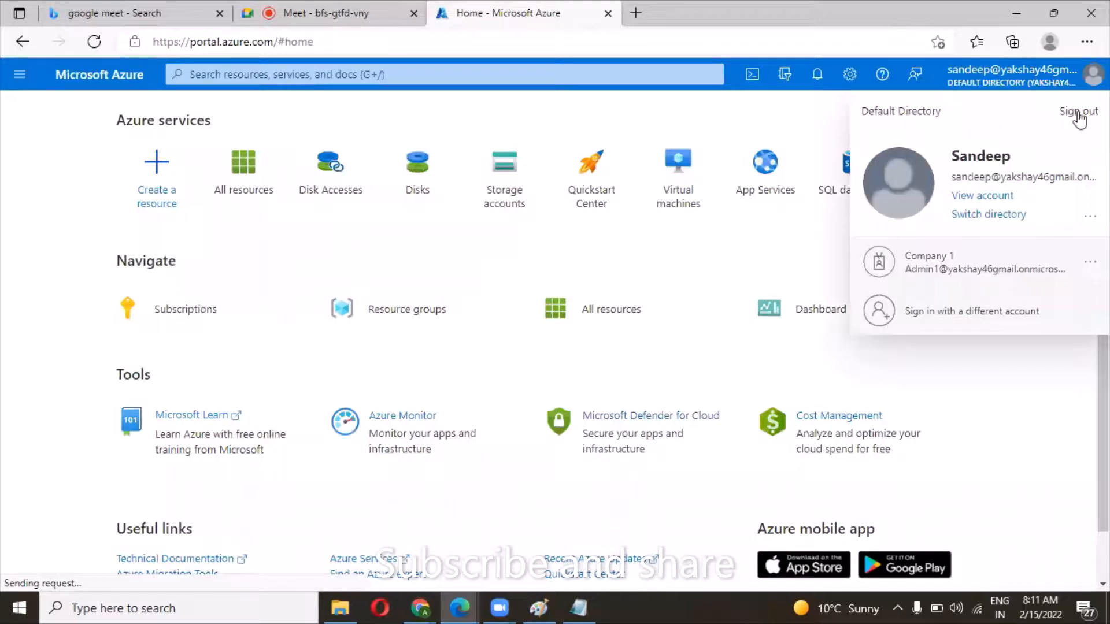
{"action": "left_click", "coordinate": [1079, 113]}
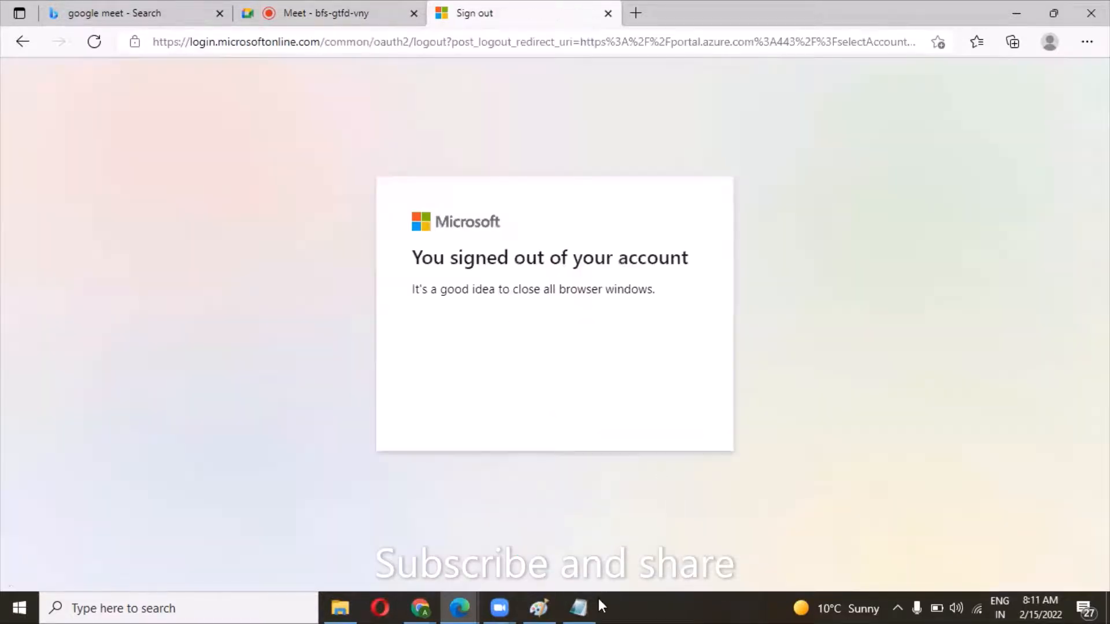
{"action": "left_click", "coordinate": [584, 605]}
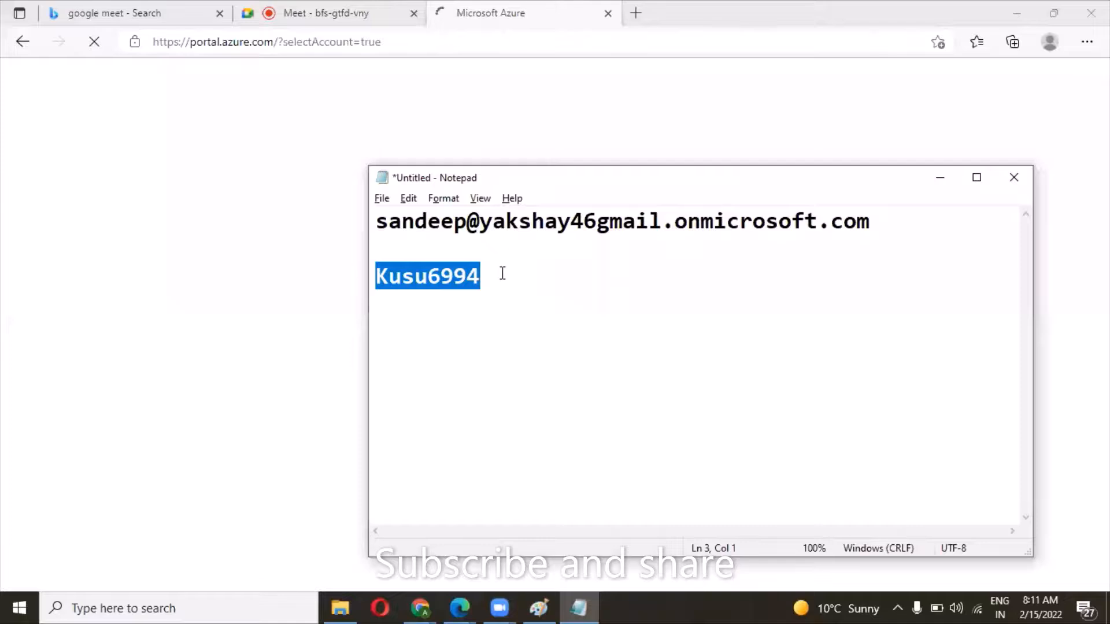
{"action": "left_click", "coordinate": [502, 273]}
{"action": "key", "text": "shift+Home"}
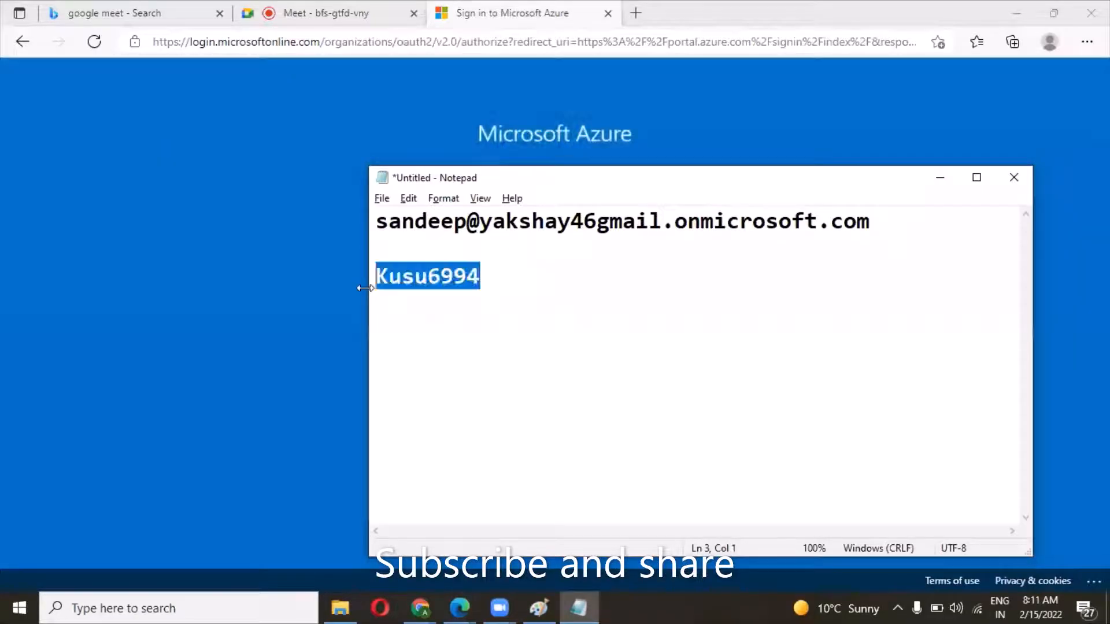
{"action": "key", "text": "alt+Tab"}
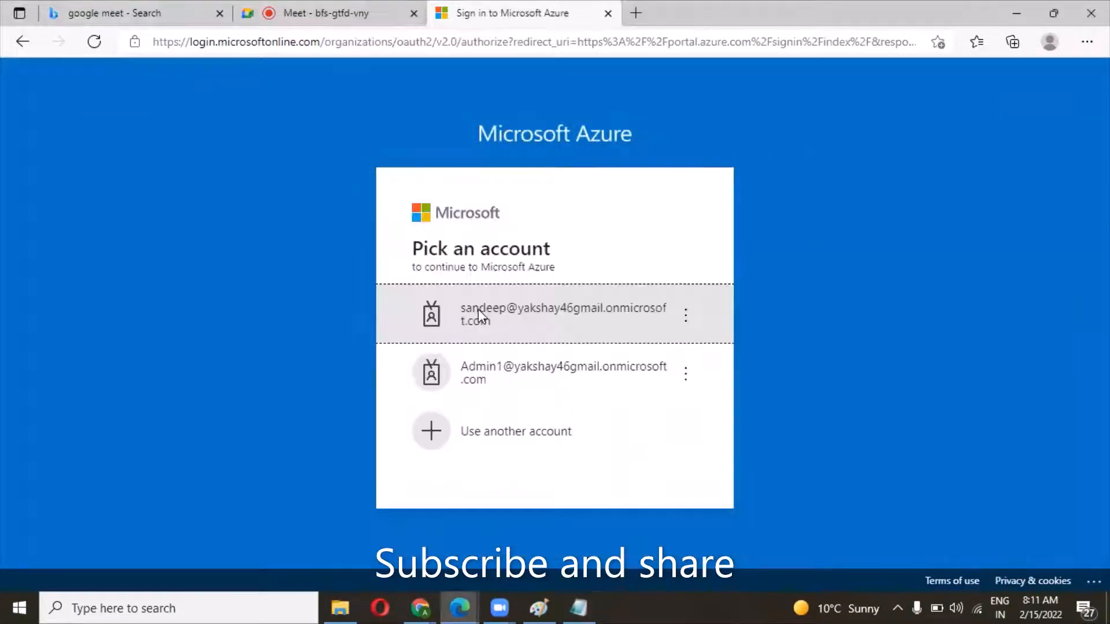
Sign back in as the second user with the account password and multi-factor approval, and stay signed in.
{"action": "left_click", "coordinate": [478, 309]}
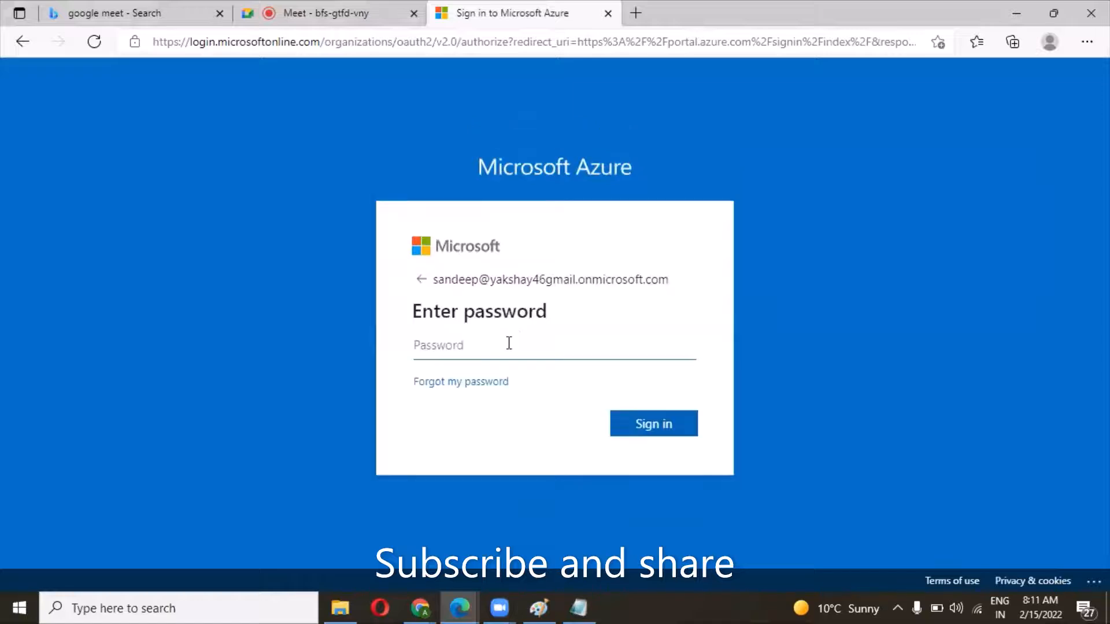
{"action": "key", "text": "ctrl+v"}
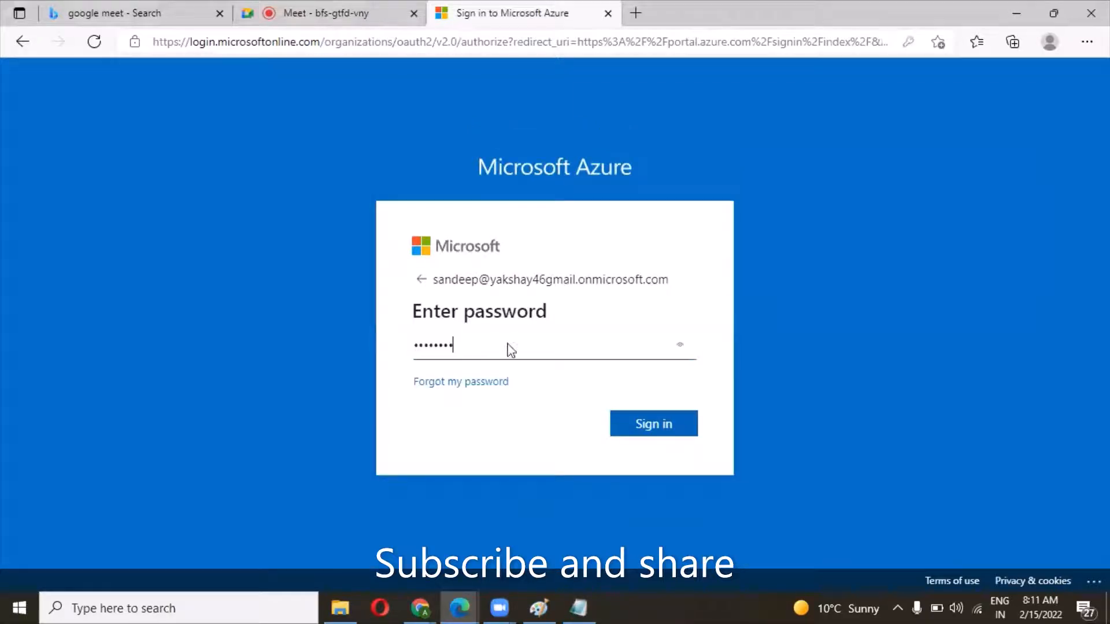
{"action": "key", "text": "Return"}
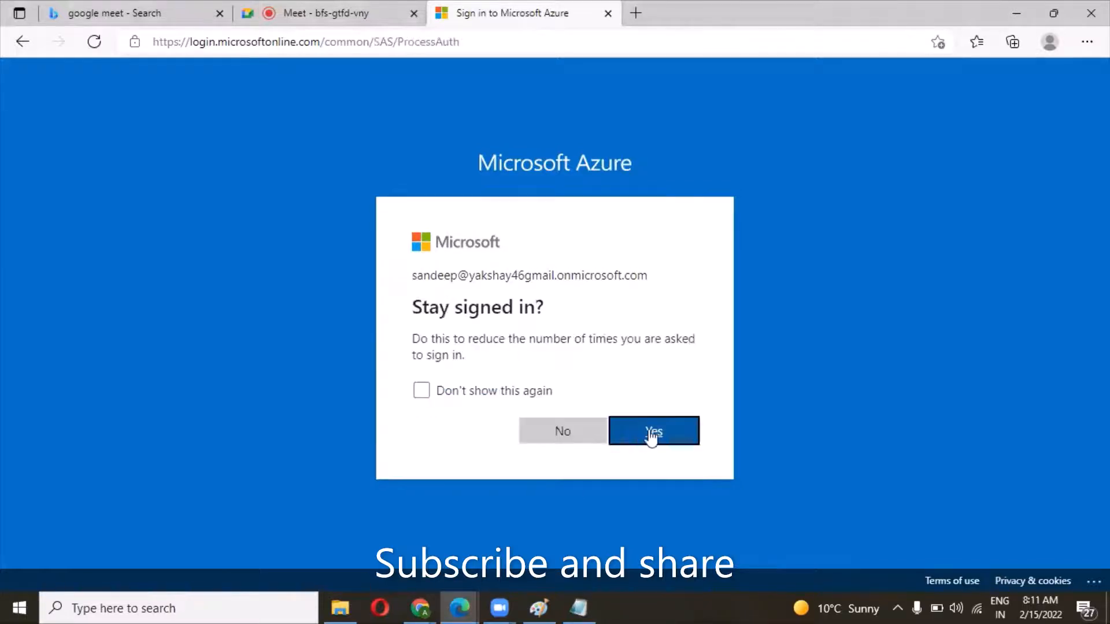
{"action": "left_click", "coordinate": [651, 440]}
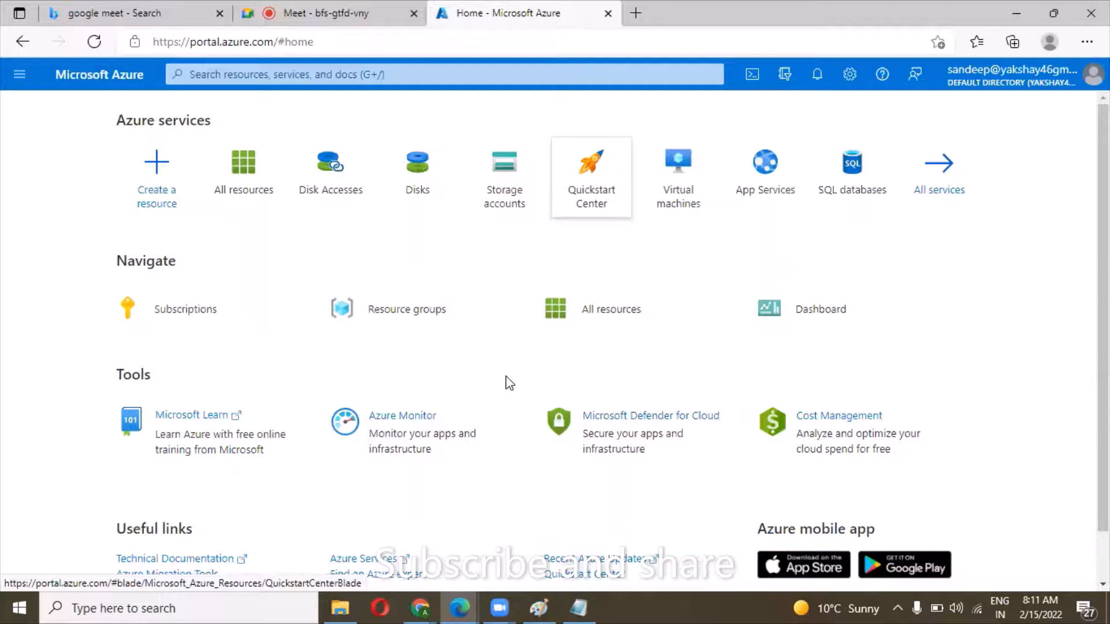
Switch to the Chrome window with the multi-factor authentication page and open its service settings.
{"action": "mouse_move", "coordinate": [437, 606]}
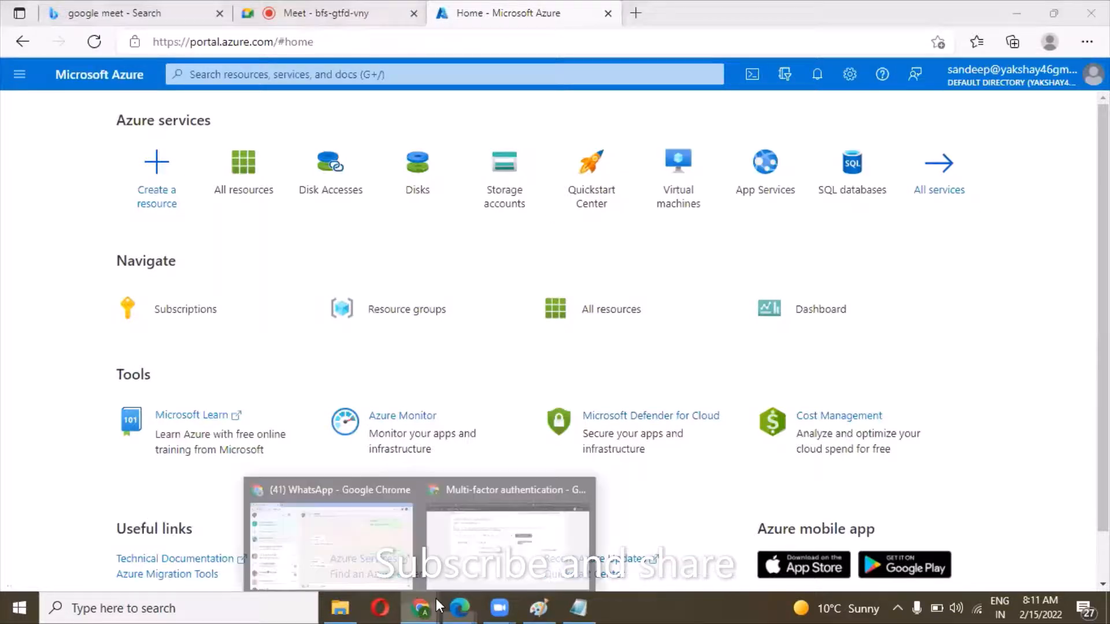
{"action": "left_click", "coordinate": [454, 559]}
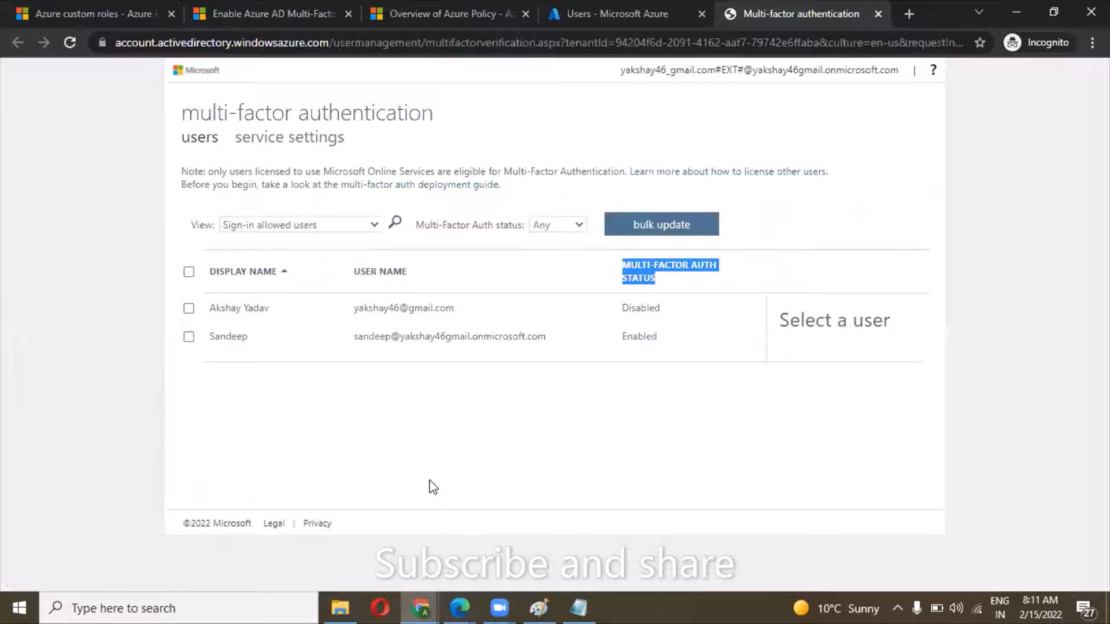
{"action": "left_click", "coordinate": [422, 423]}
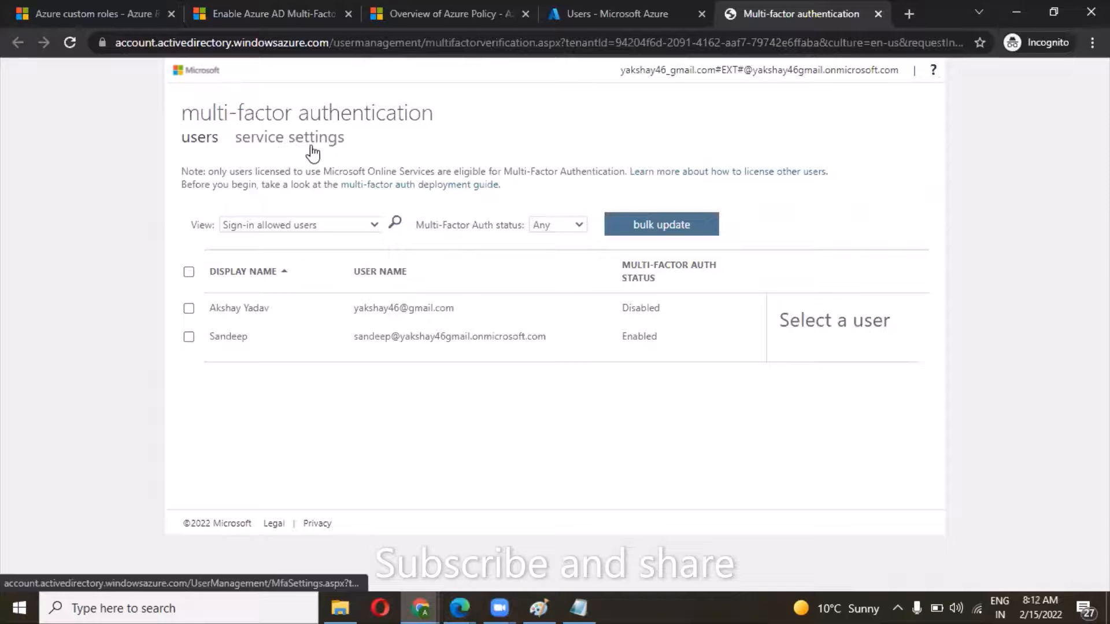
{"action": "left_click", "coordinate": [276, 147]}
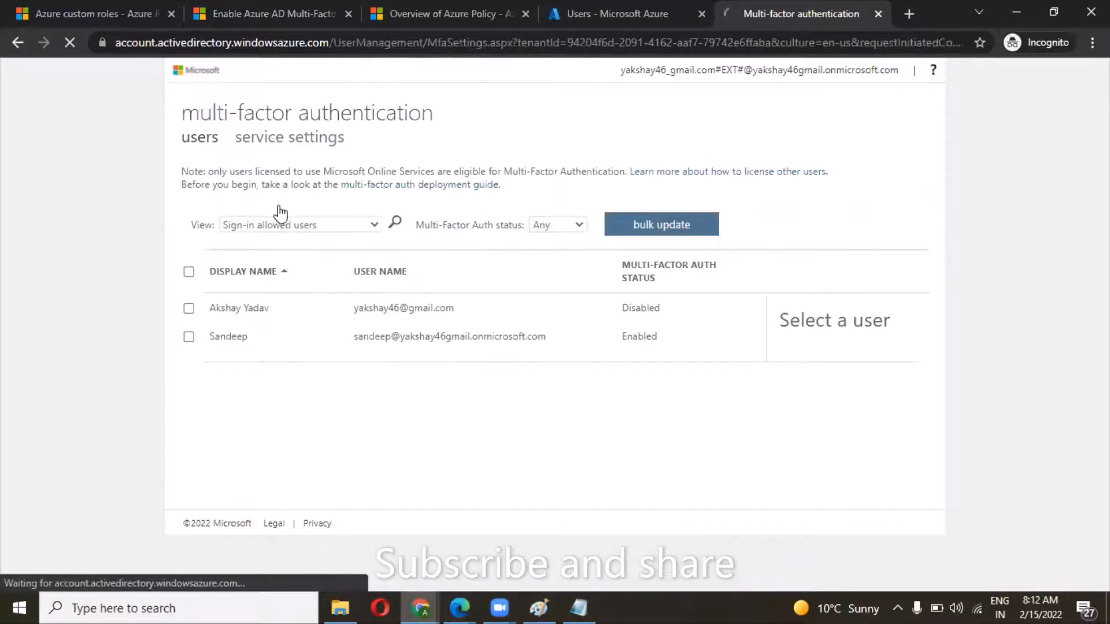
Clear all IP address subnets from the trusted IPs list in the service settings.
{"action": "scroll", "coordinate": [274, 232], "scroll_direction": "down", "scroll_amount": 1}
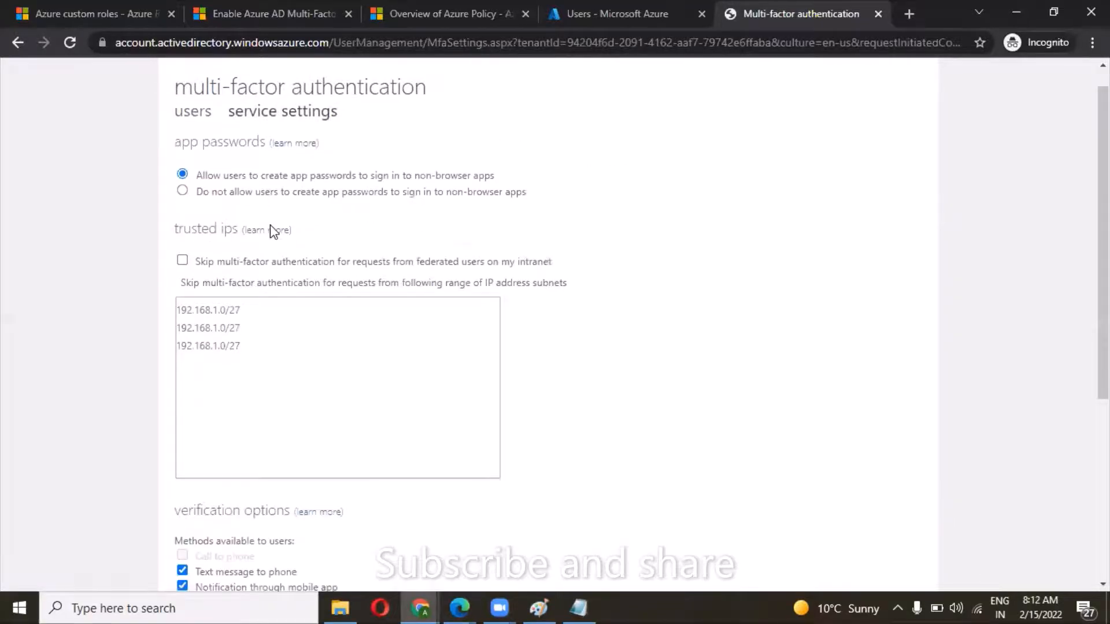
{"action": "scroll", "coordinate": [272, 234], "scroll_direction": "up", "scroll_amount": 1}
{"action": "scroll", "coordinate": [272, 232], "scroll_direction": "down", "scroll_amount": 1}
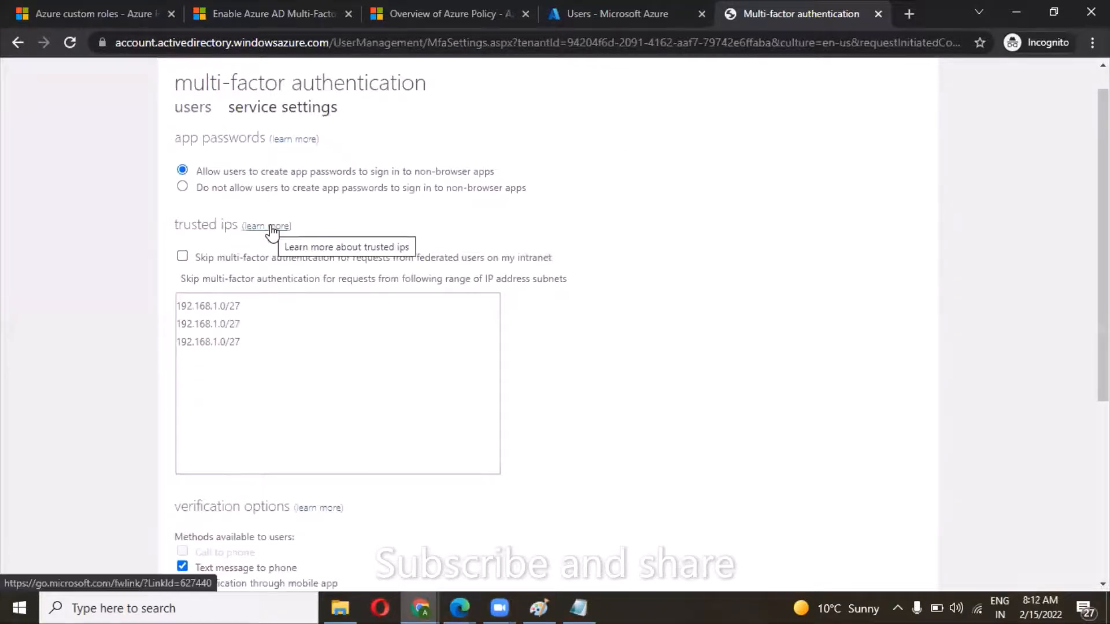
{"action": "scroll", "coordinate": [273, 232], "scroll_direction": "down", "scroll_amount": 1}
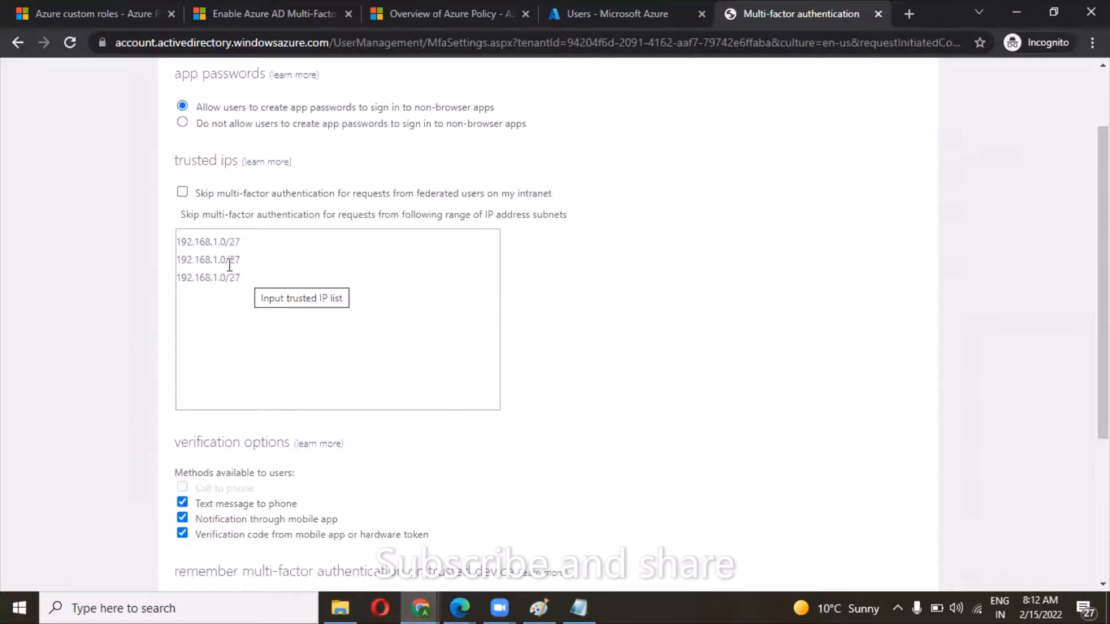
{"action": "key", "text": "ctrl+a"}
{"action": "key", "text": "Delete"}
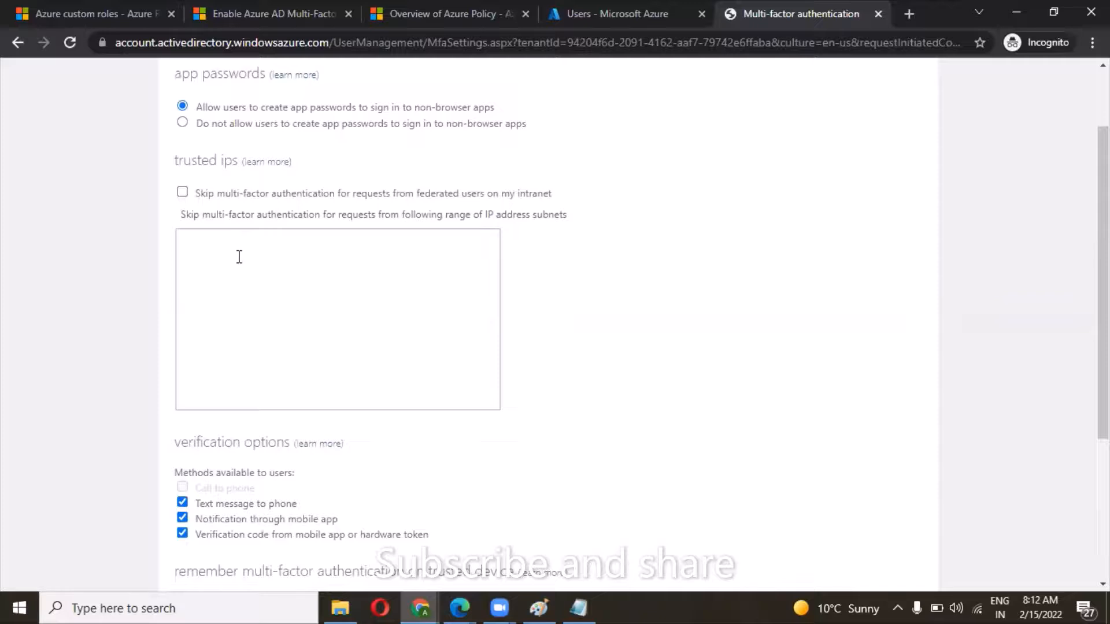
Review the app password, trusted IP, verification method and trusted-device settings for multi-factor authentication.
{"action": "scroll", "coordinate": [239, 257], "scroll_direction": "up", "scroll_amount": 1}
{"action": "scroll", "coordinate": [238, 258], "scroll_direction": "up", "scroll_amount": 1}
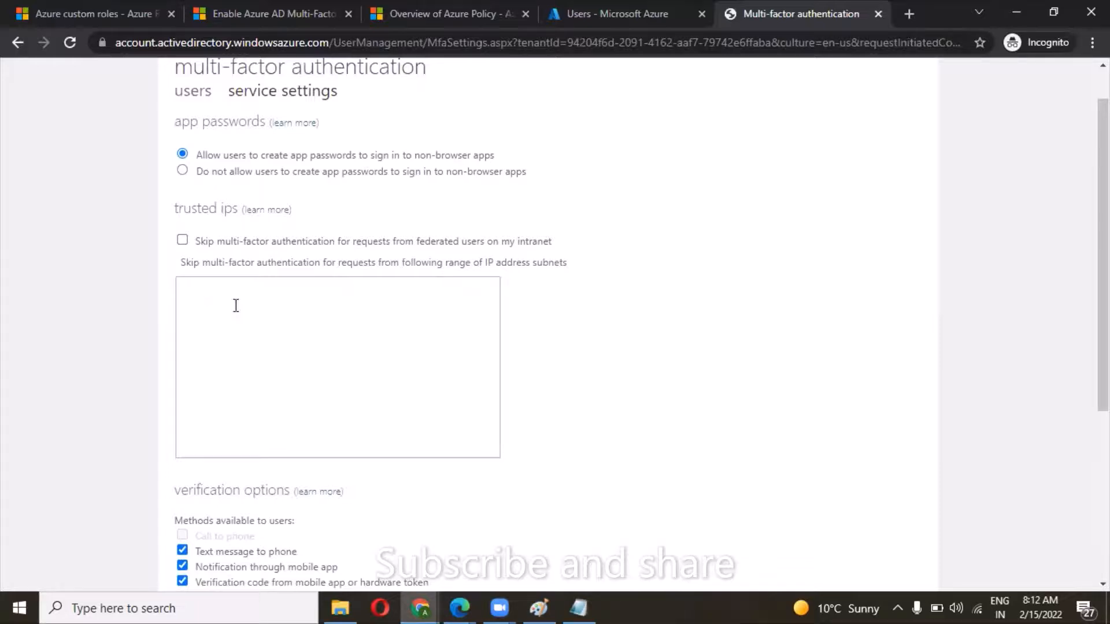
{"action": "scroll", "coordinate": [241, 307], "scroll_direction": "down", "scroll_amount": 1}
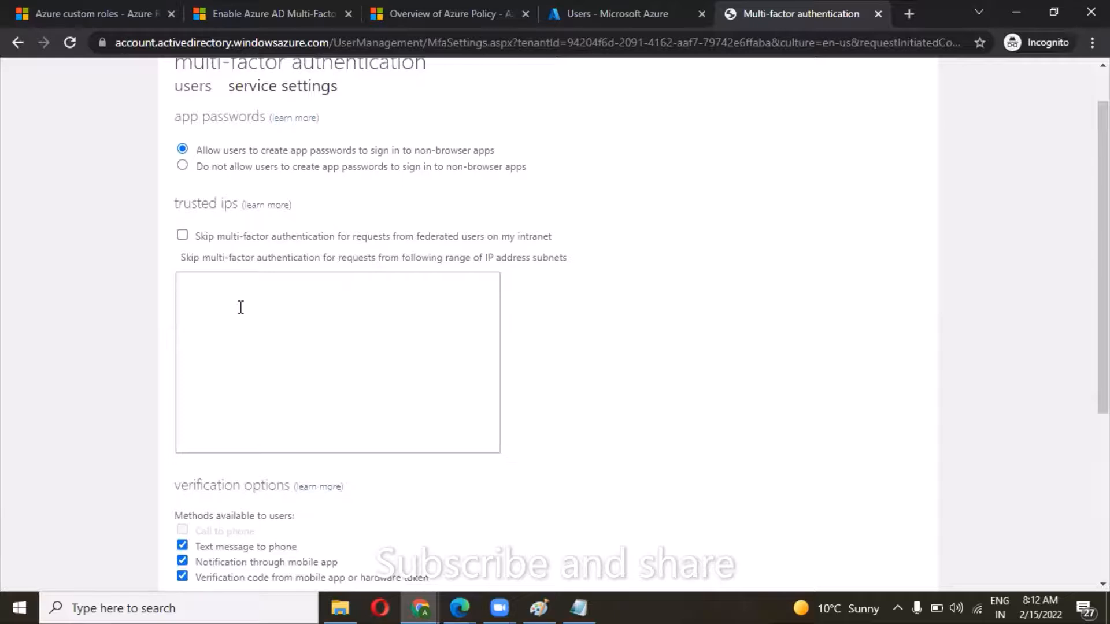
{"action": "scroll", "coordinate": [241, 307], "scroll_direction": "down", "scroll_amount": 3}
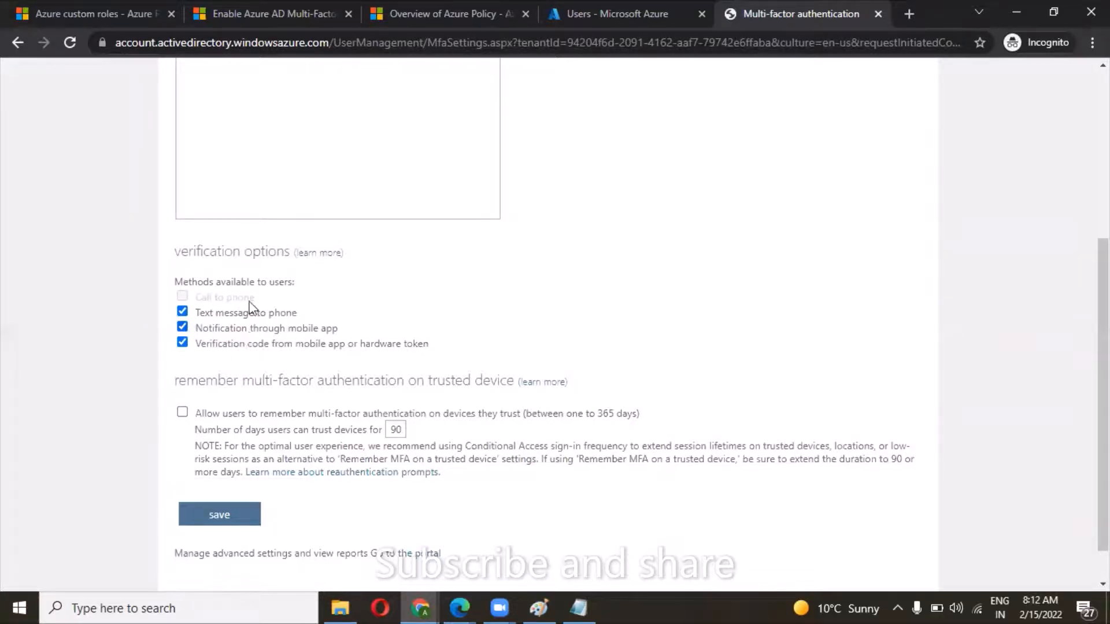
{"action": "scroll", "coordinate": [240, 261], "scroll_direction": "up", "scroll_amount": 3}
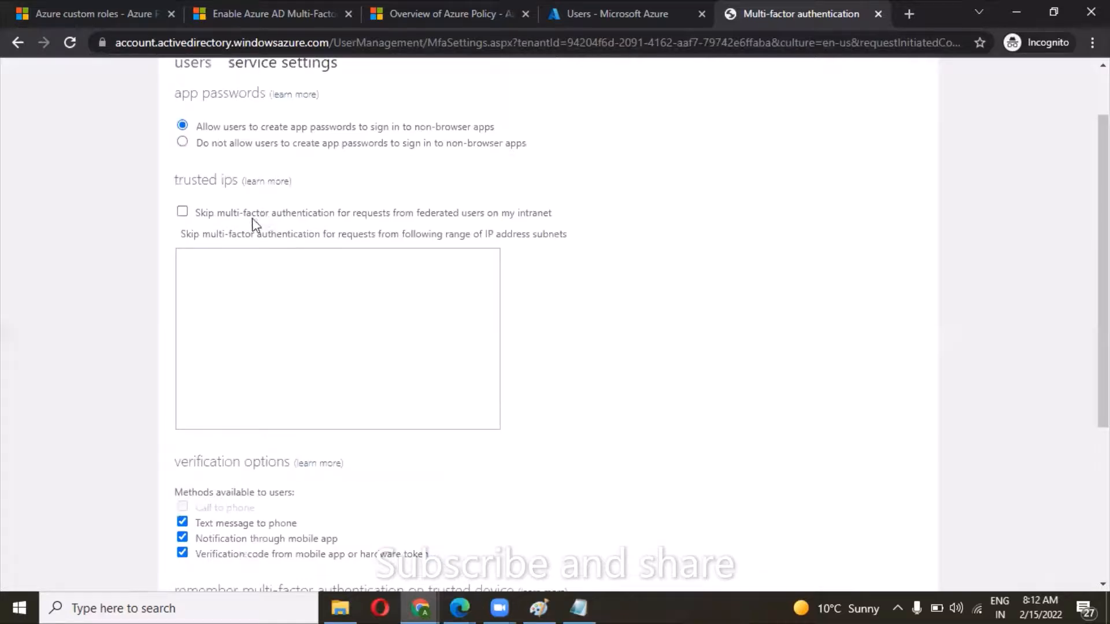
{"action": "left_click", "coordinate": [221, 252]}
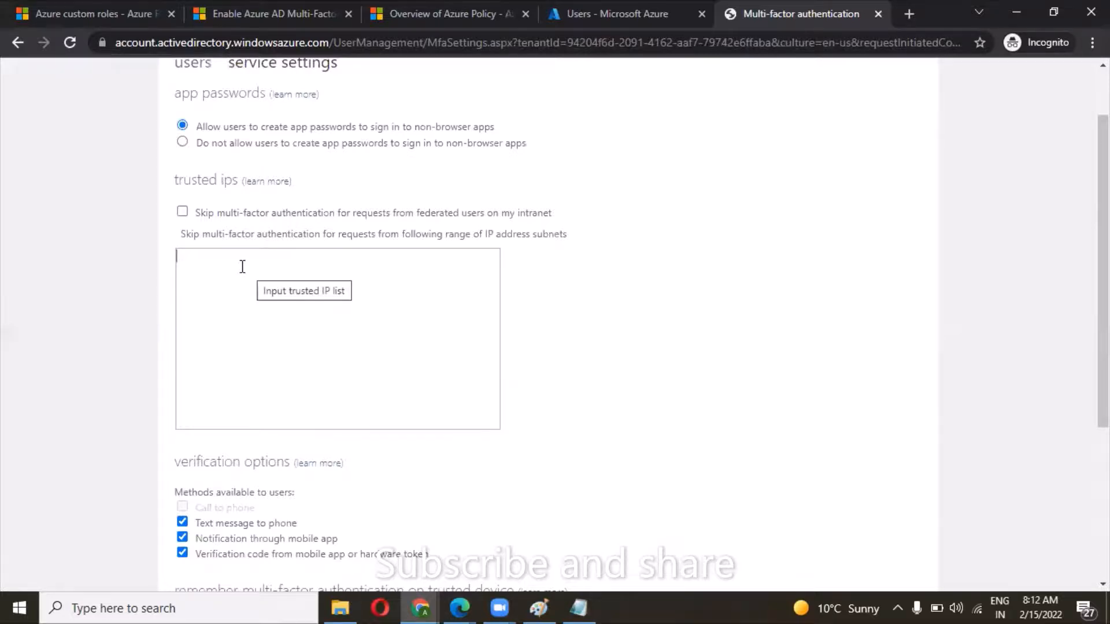
{"action": "scroll", "coordinate": [242, 266], "scroll_direction": "down", "scroll_amount": 5}
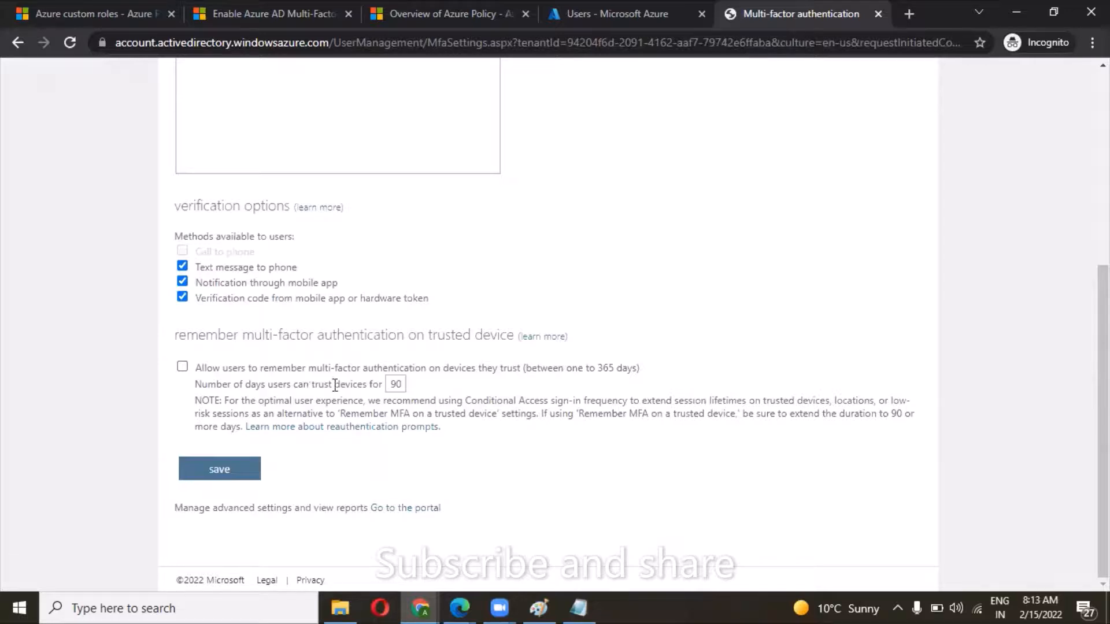
{"action": "left_click", "coordinate": [400, 387]}
{"action": "mouse_move", "coordinate": [460, 606]}
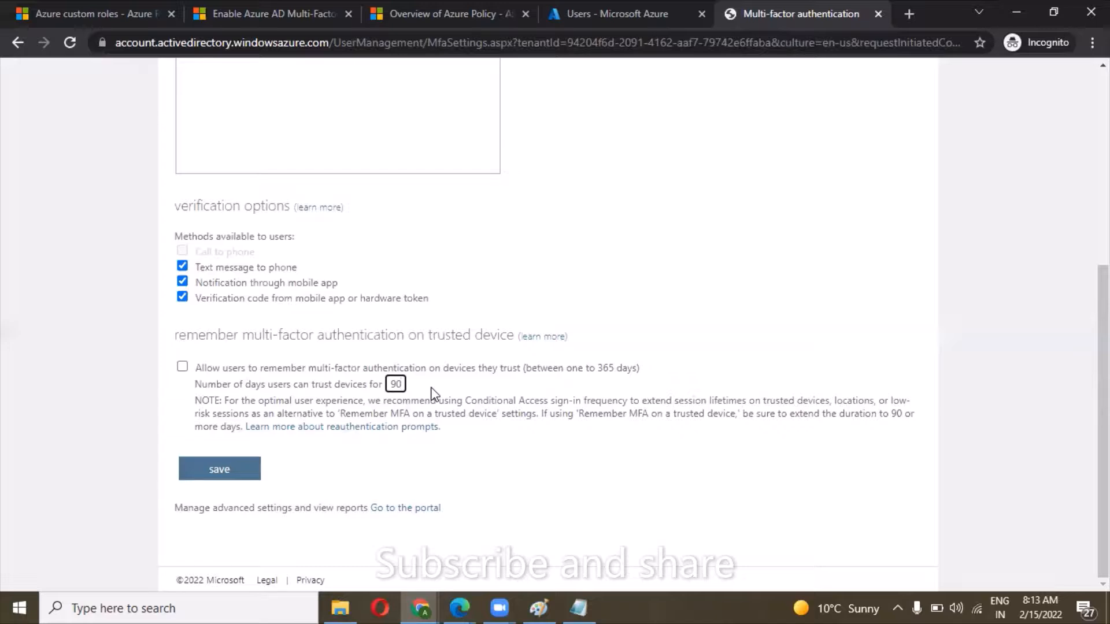
{"action": "scroll", "coordinate": [433, 393], "scroll_direction": "up", "scroll_amount": 5}
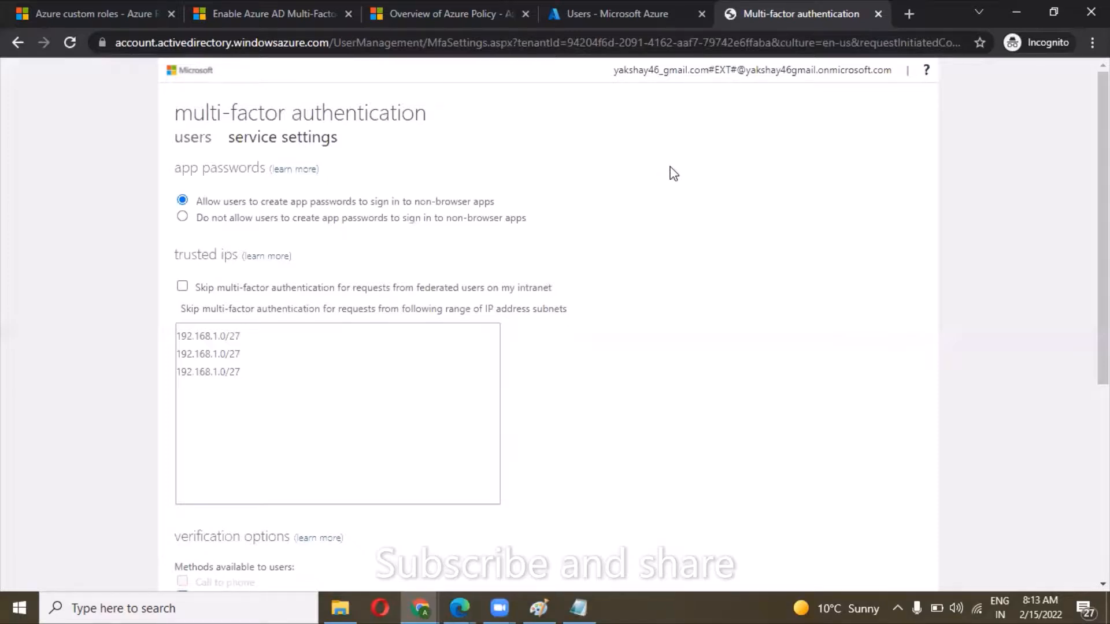
Return to the multi-factor authentication users list and disable multi-factor authentication for the second listed user.
{"action": "left_click", "coordinate": [191, 140]}
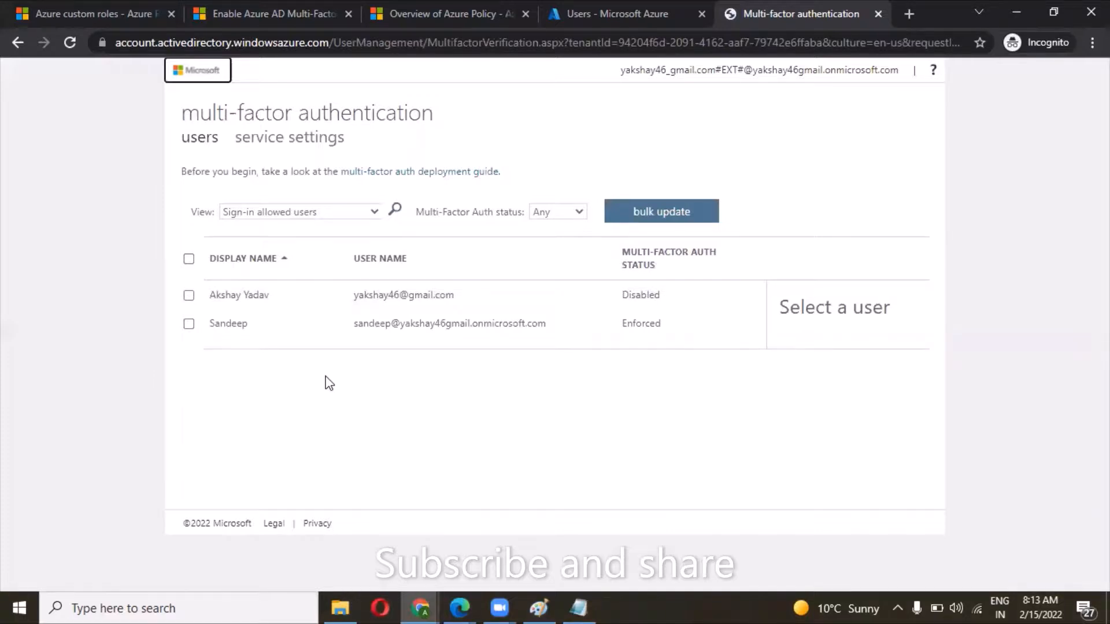
{"action": "left_click", "coordinate": [189, 325]}
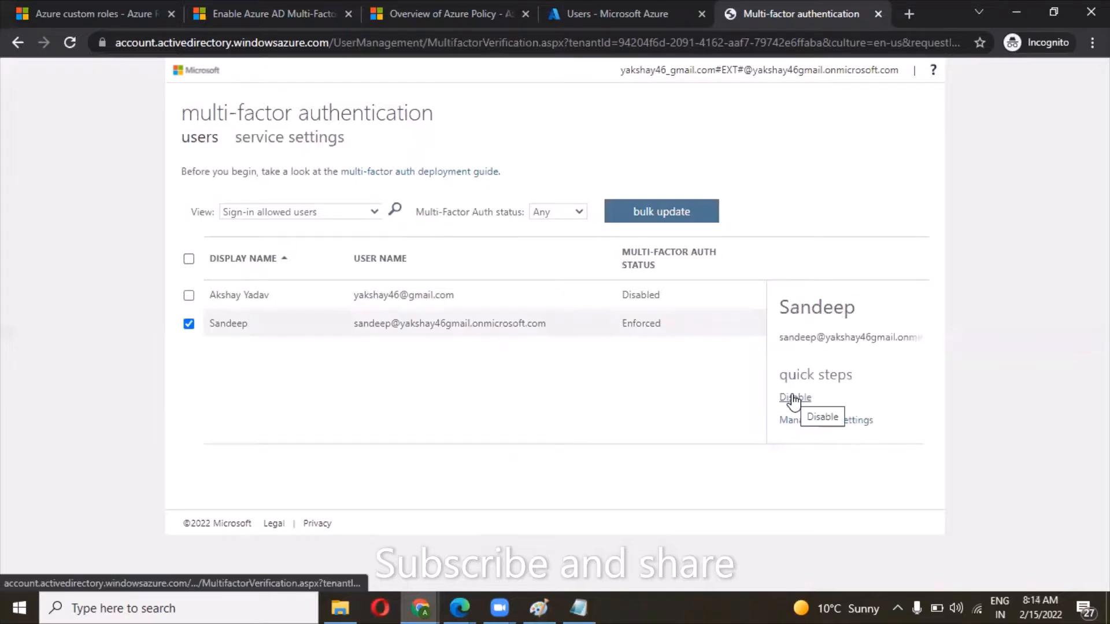
{"action": "left_click", "coordinate": [794, 398]}
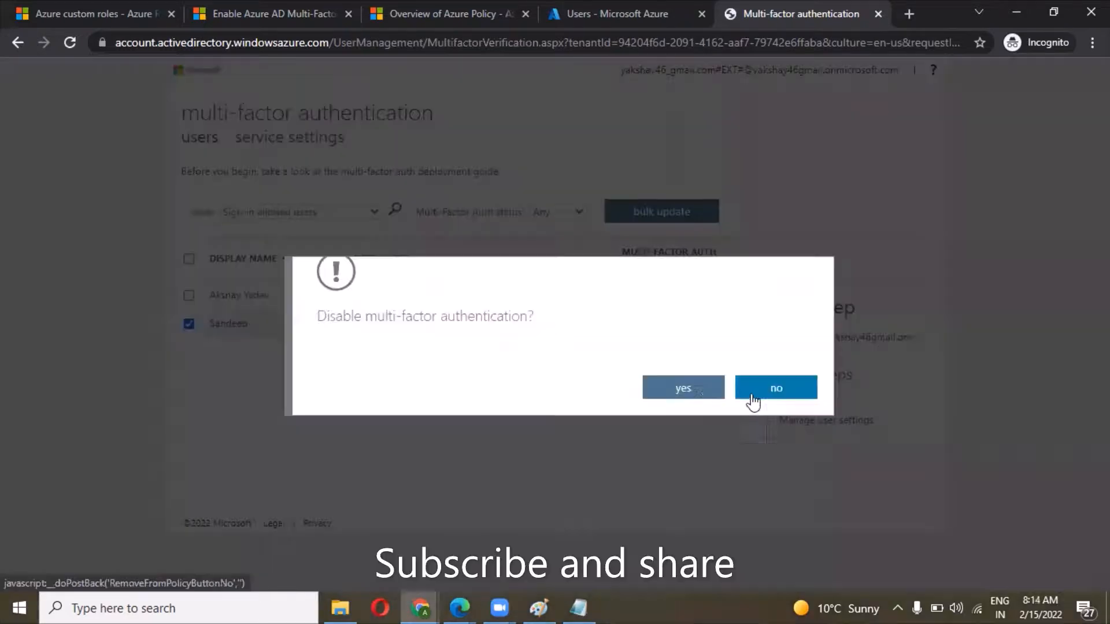
{"action": "left_click", "coordinate": [699, 384]}
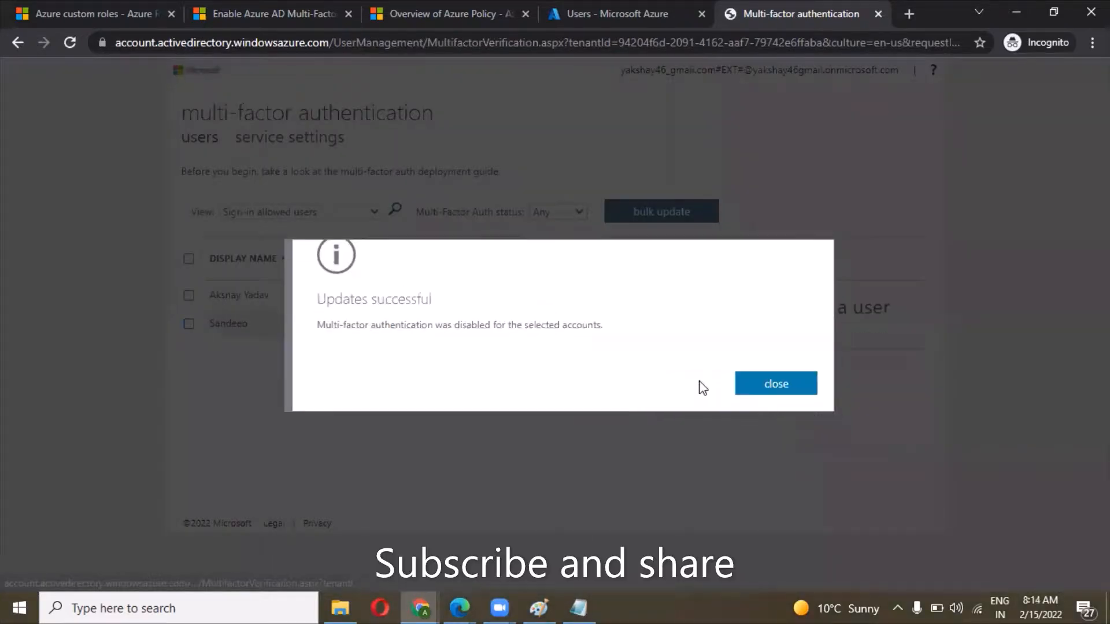
{"action": "left_click", "coordinate": [784, 389]}
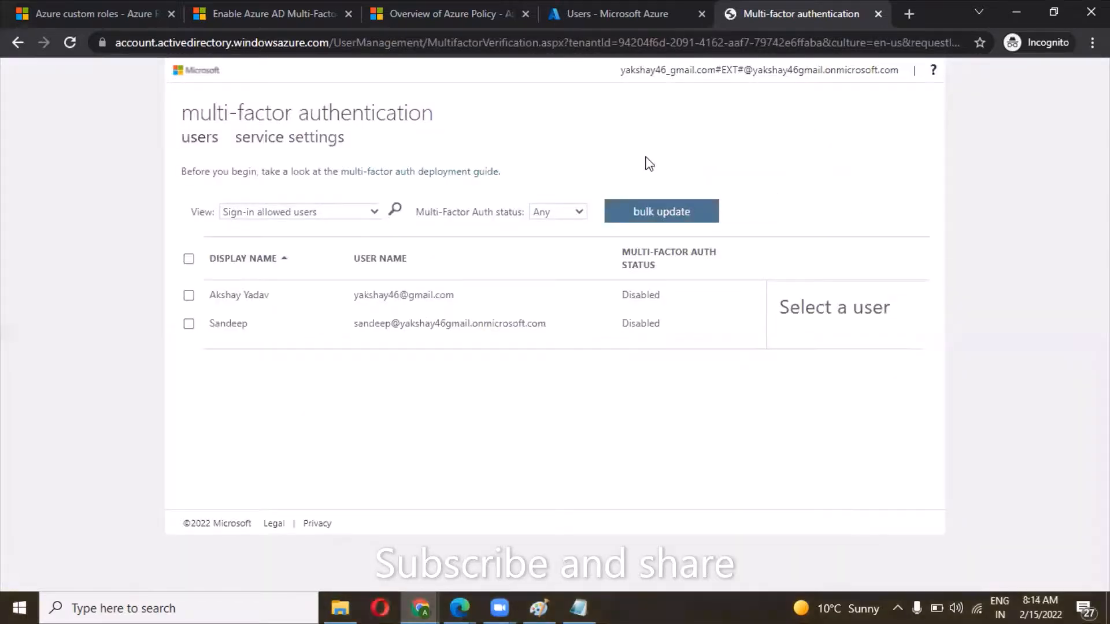
Open the sign-in logs of the Azure directory's users and check the interactive sign-ins' status, IP address and location.
{"action": "key", "text": "ctrl+shift+Tab"}
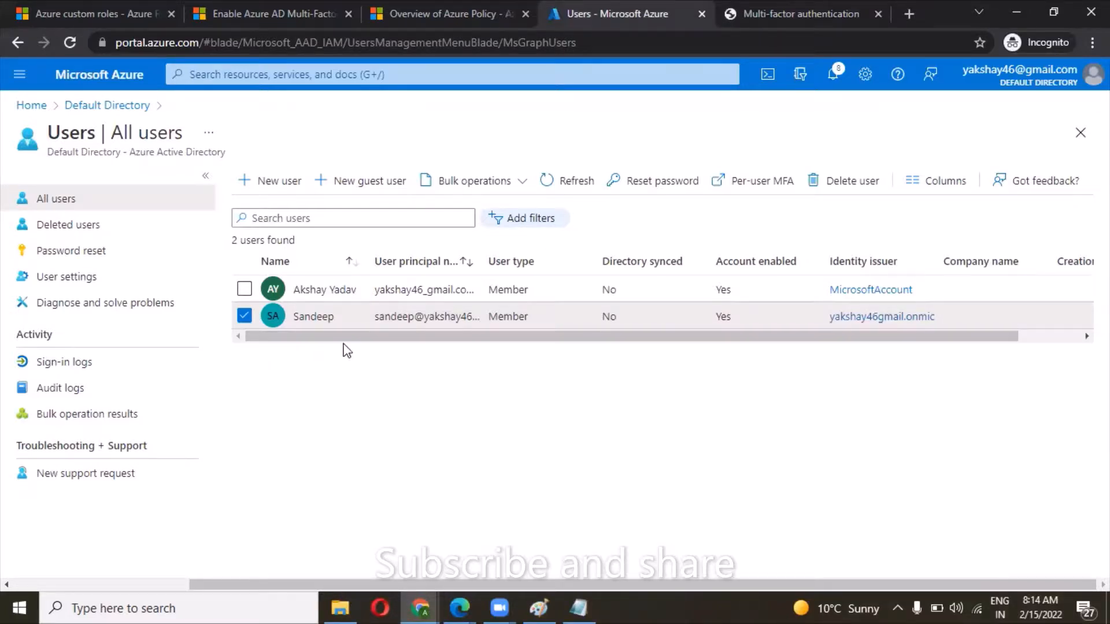
{"action": "left_click", "coordinate": [87, 370]}
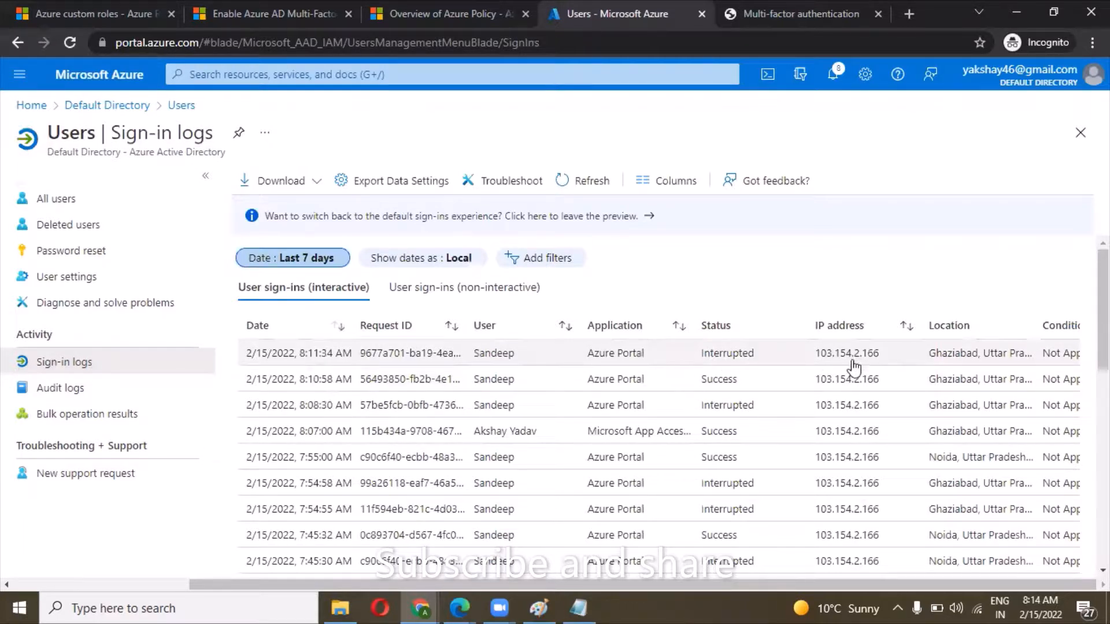
{"action": "scroll", "coordinate": [940, 353], "scroll_direction": "right", "scroll_amount": 1}
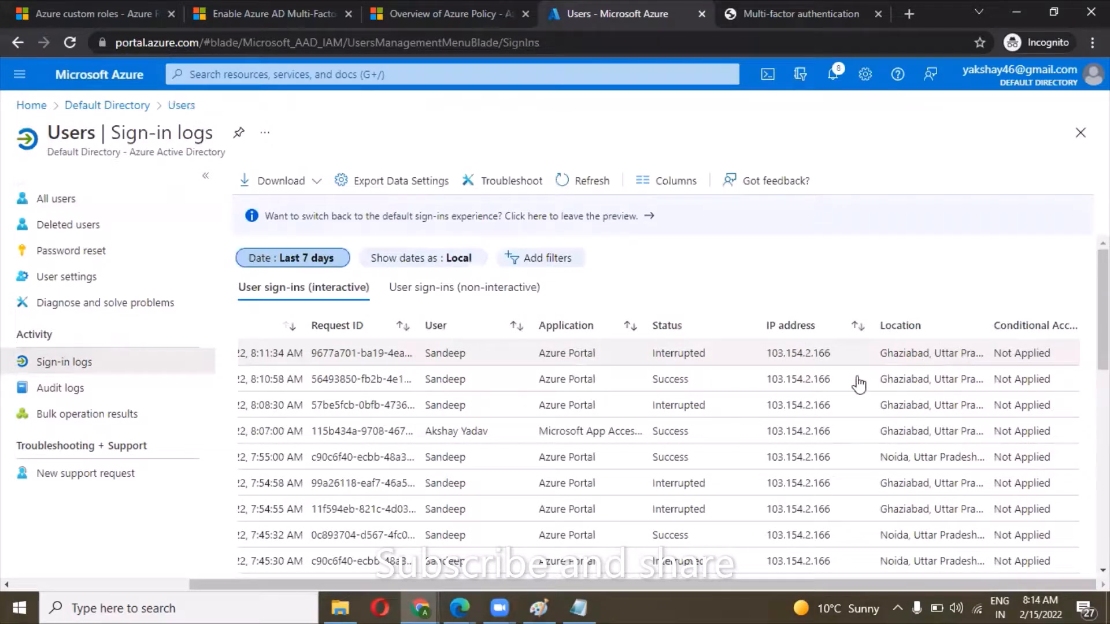
{"action": "scroll", "coordinate": [626, 442], "scroll_direction": "left", "scroll_amount": 1}
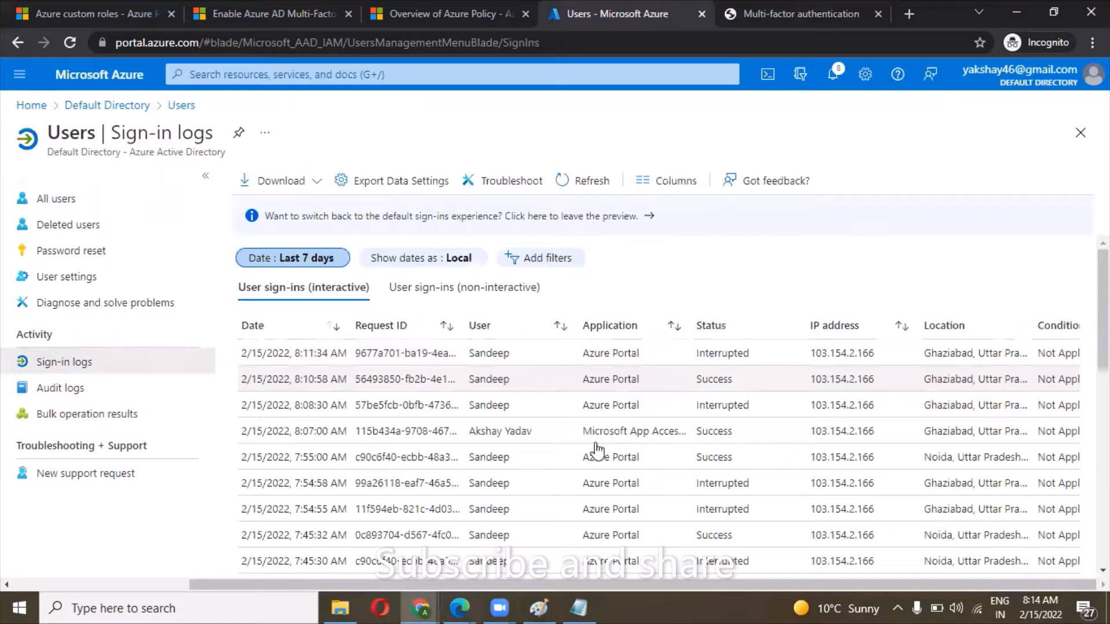
{"action": "scroll", "coordinate": [598, 451], "scroll_direction": "left", "scroll_amount": 1}
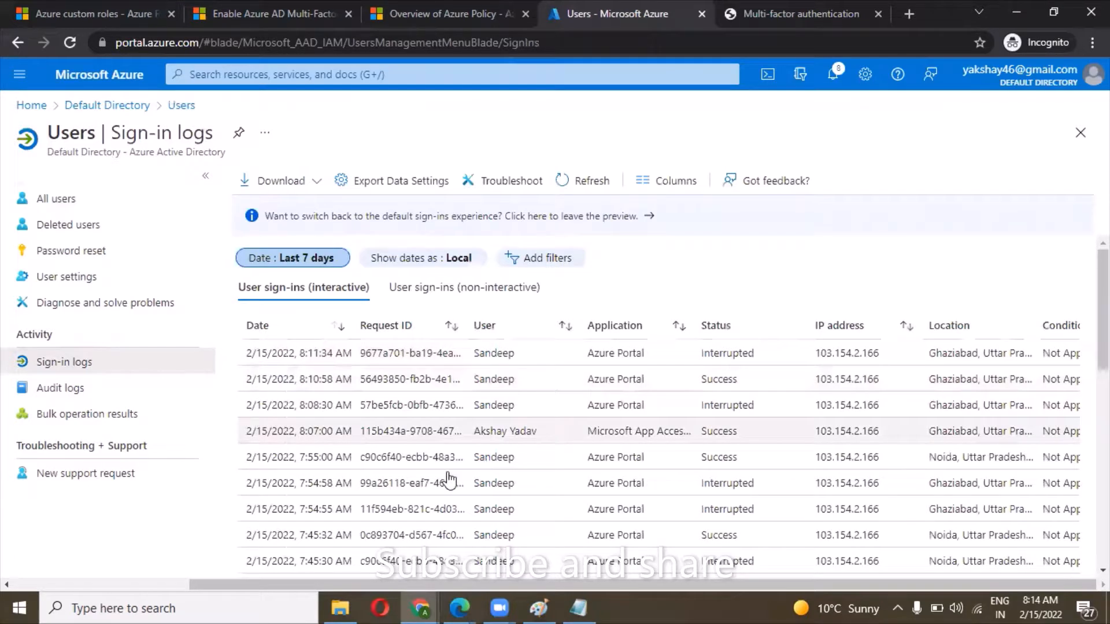
Sort the interactive sign-ins by user and review each user's successful and interrupted sign-ins.
{"action": "left_click", "coordinate": [509, 337]}
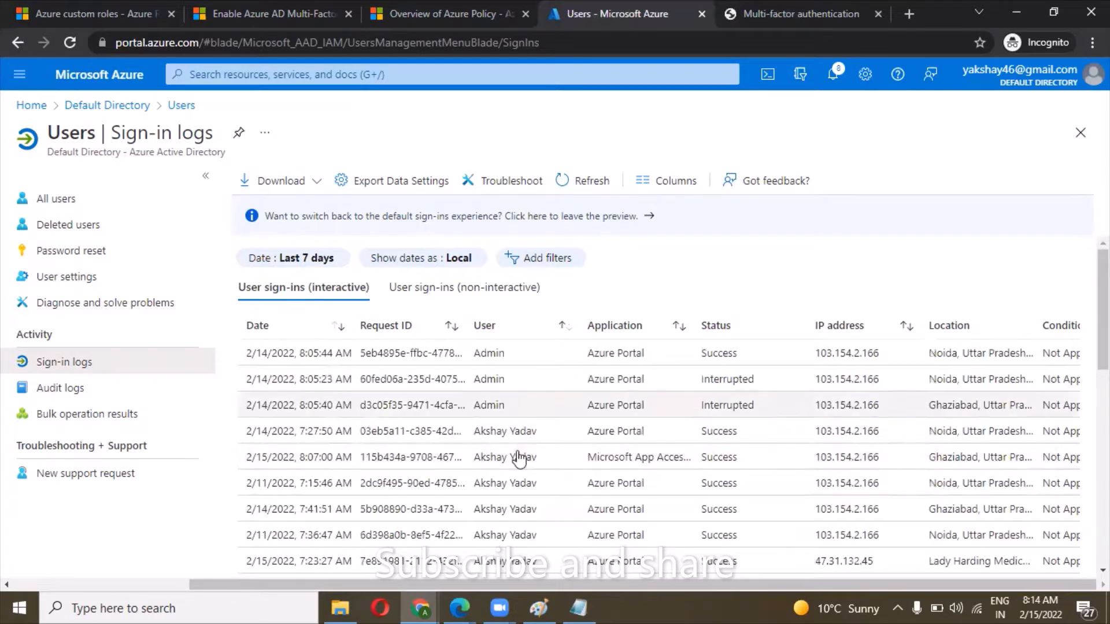
{"action": "scroll", "coordinate": [519, 459], "scroll_direction": "down", "scroll_amount": 3}
{"action": "scroll", "coordinate": [519, 459], "scroll_direction": "down", "scroll_amount": 3}
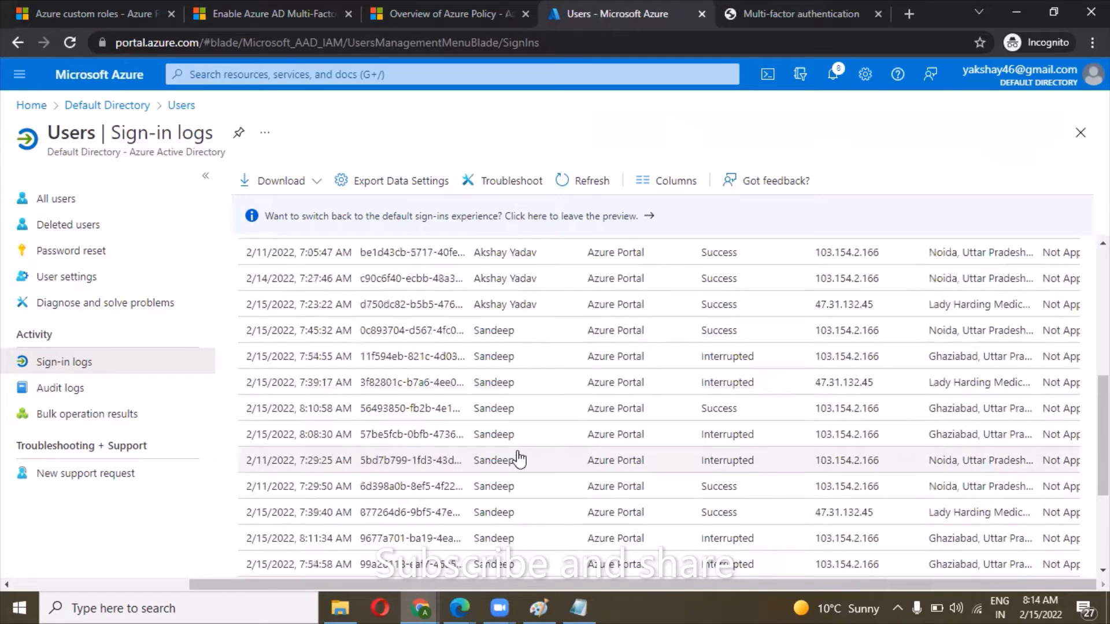
{"action": "scroll", "coordinate": [519, 459], "scroll_direction": "down", "scroll_amount": 3}
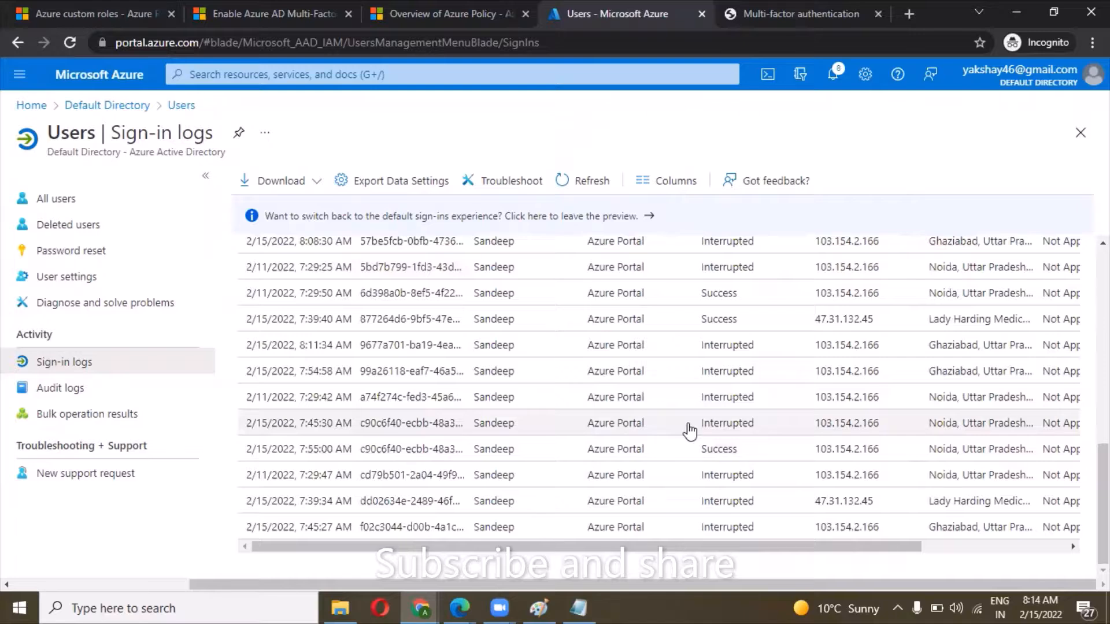
{"action": "scroll", "coordinate": [689, 430], "scroll_direction": "up", "scroll_amount": 10}
{"action": "scroll", "coordinate": [690, 431], "scroll_direction": "down", "scroll_amount": 10}
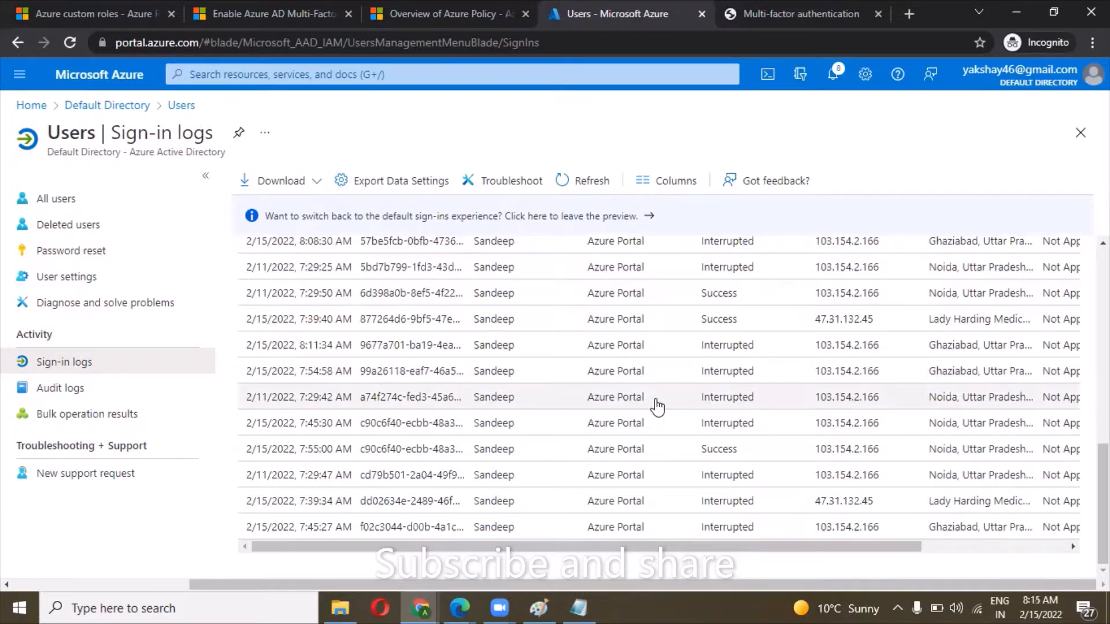
{"action": "scroll", "coordinate": [733, 325], "scroll_direction": "right", "scroll_amount": 1}
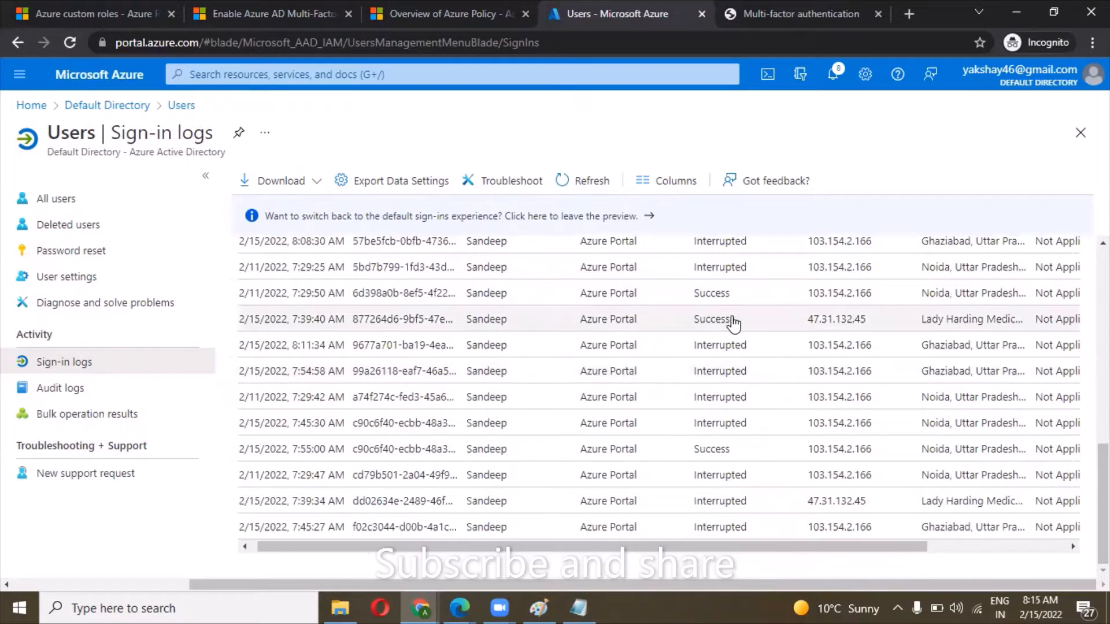
{"action": "scroll", "coordinate": [733, 325], "scroll_direction": "right", "scroll_amount": 3}
{"action": "scroll", "coordinate": [704, 342], "scroll_direction": "up", "scroll_amount": 1}
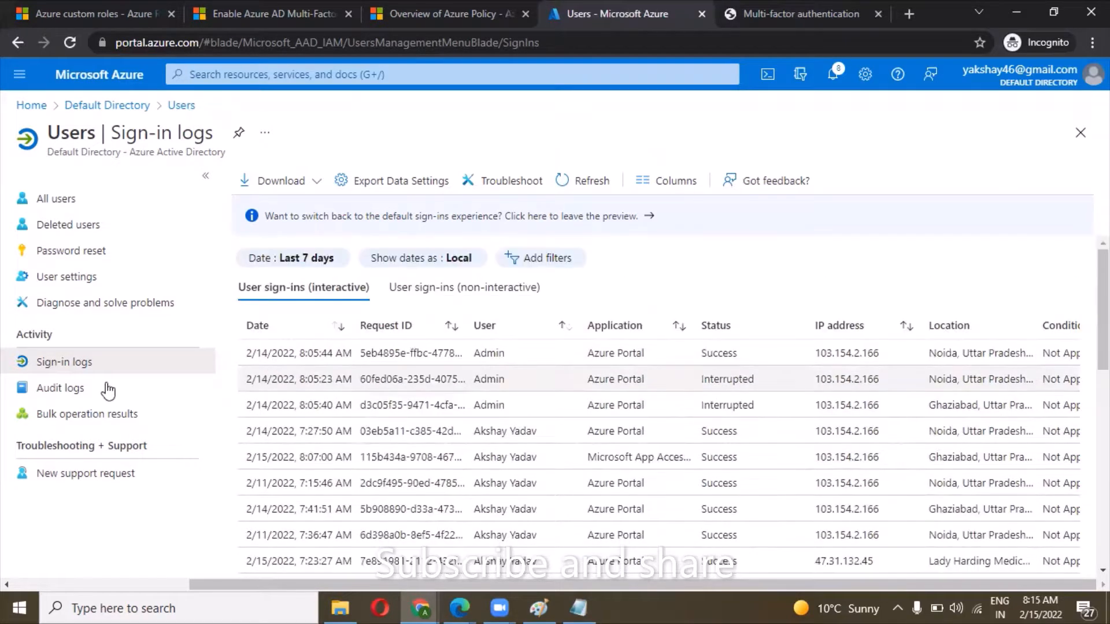
Open the users' audit logs and widen the Activity column to read the recorded activity names.
{"action": "left_click", "coordinate": [108, 391]}
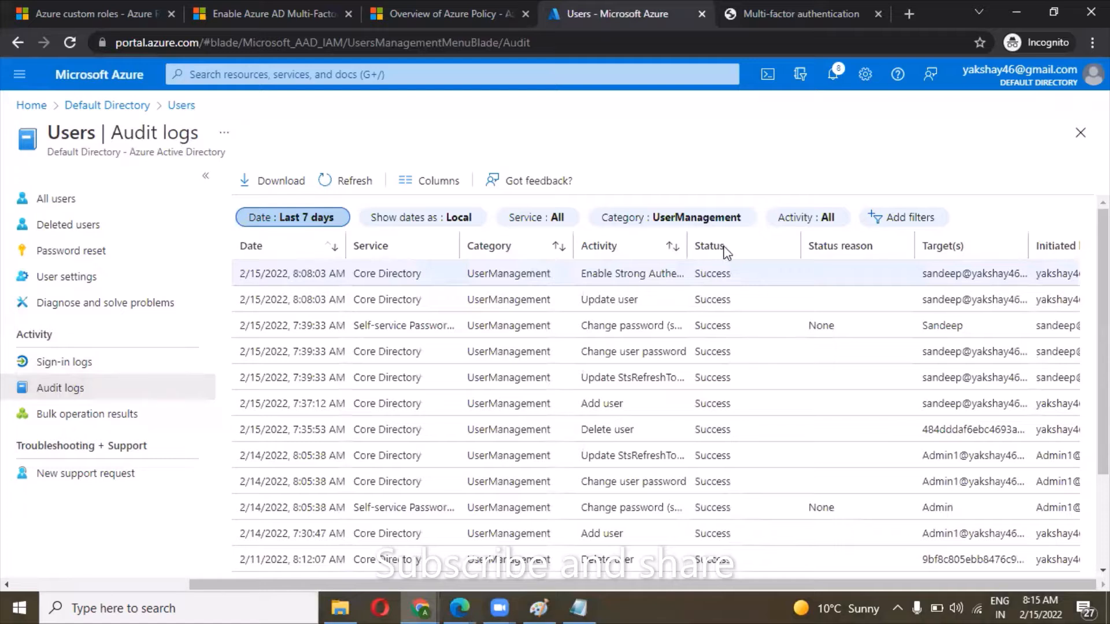
{"action": "left_click_drag", "start_coordinate": [738, 246], "coordinate": [739, 246]}
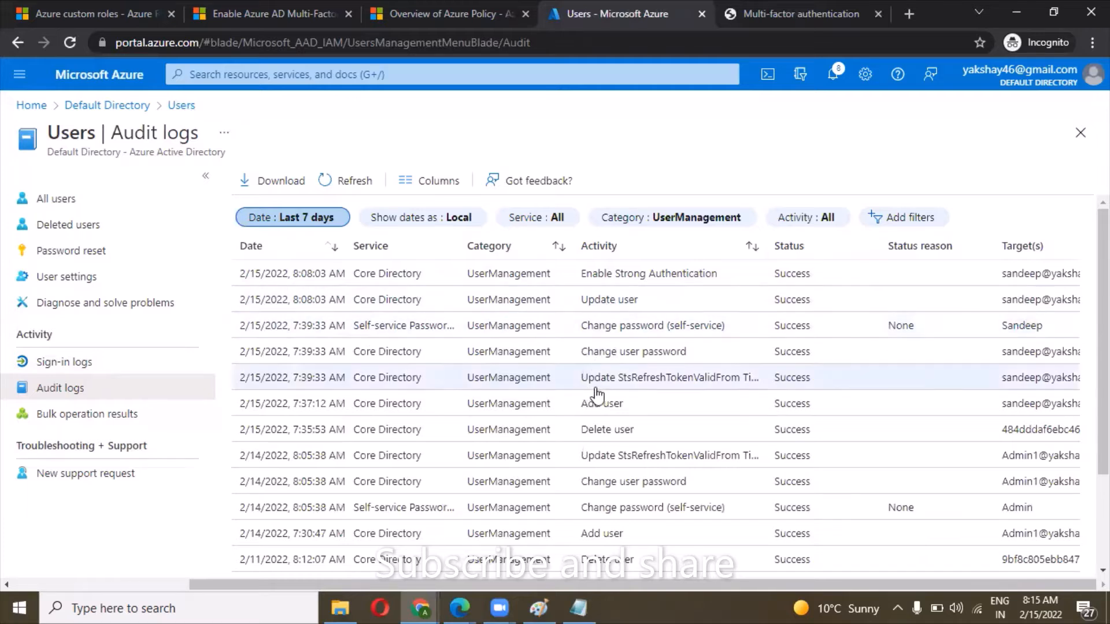
{"action": "scroll", "coordinate": [626, 389], "scroll_direction": "right", "scroll_amount": 3}
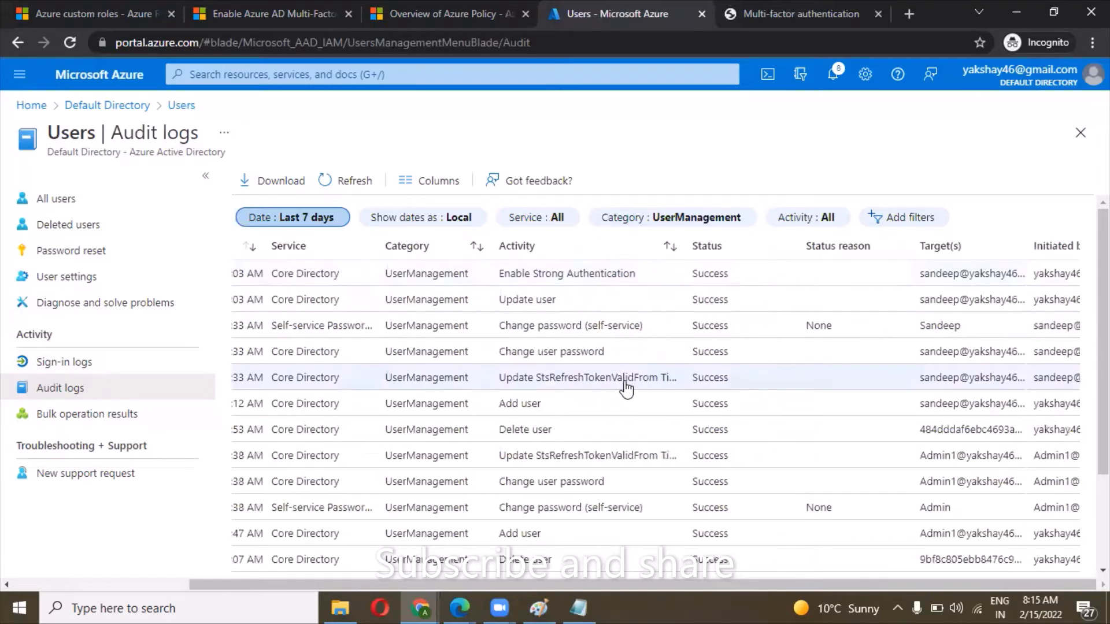
{"action": "scroll", "coordinate": [962, 286], "scroll_direction": "right", "scroll_amount": 1}
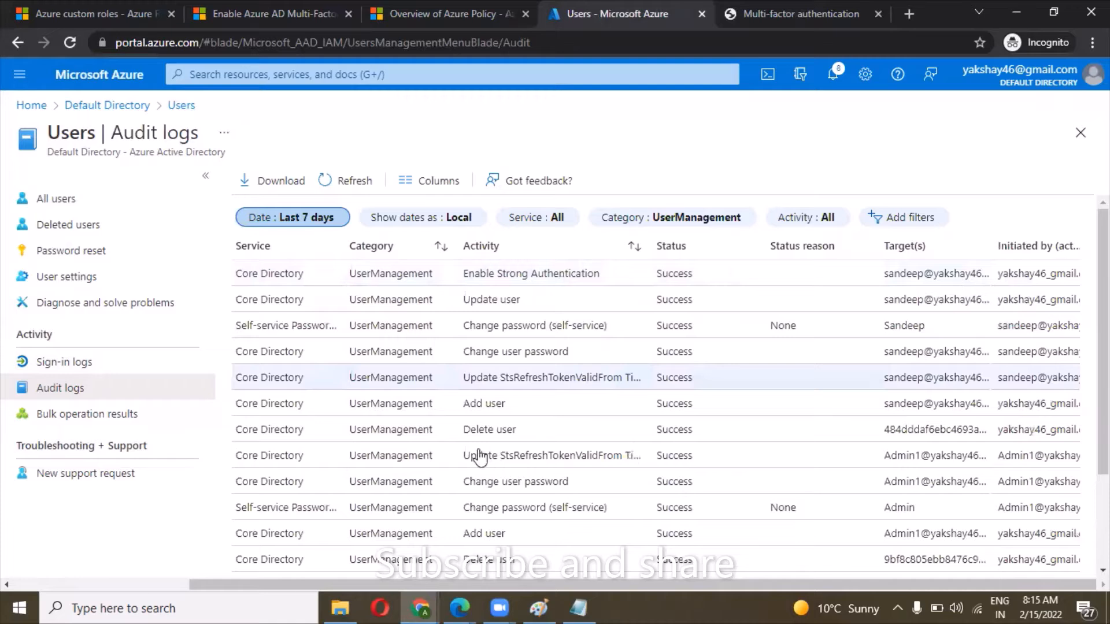
{"action": "scroll", "coordinate": [479, 457], "scroll_direction": "left", "scroll_amount": 1}
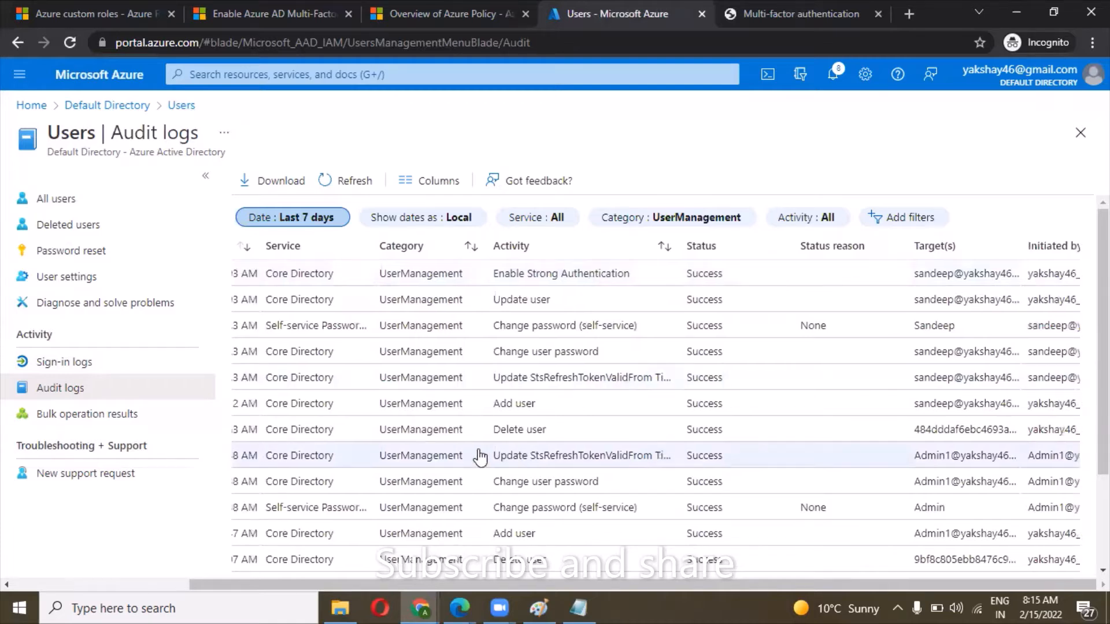
{"action": "scroll", "coordinate": [479, 457], "scroll_direction": "left", "scroll_amount": 3}
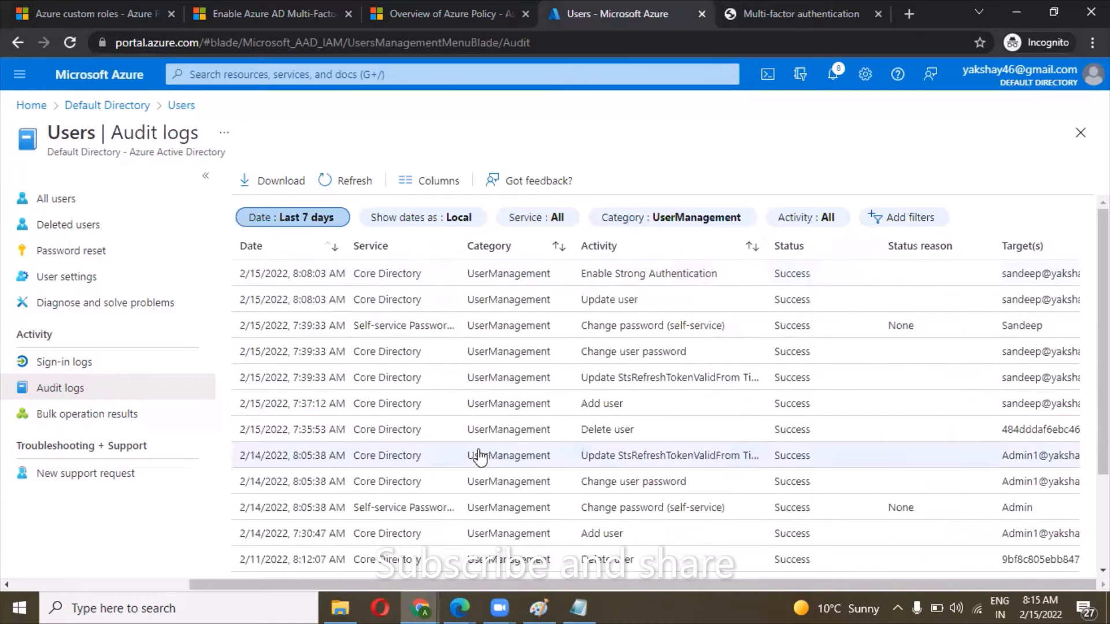
Examine the UserManagement audit entries for their service, activity, status, target and initiator.
{"action": "scroll", "coordinate": [479, 457], "scroll_direction": "left", "scroll_amount": 3}
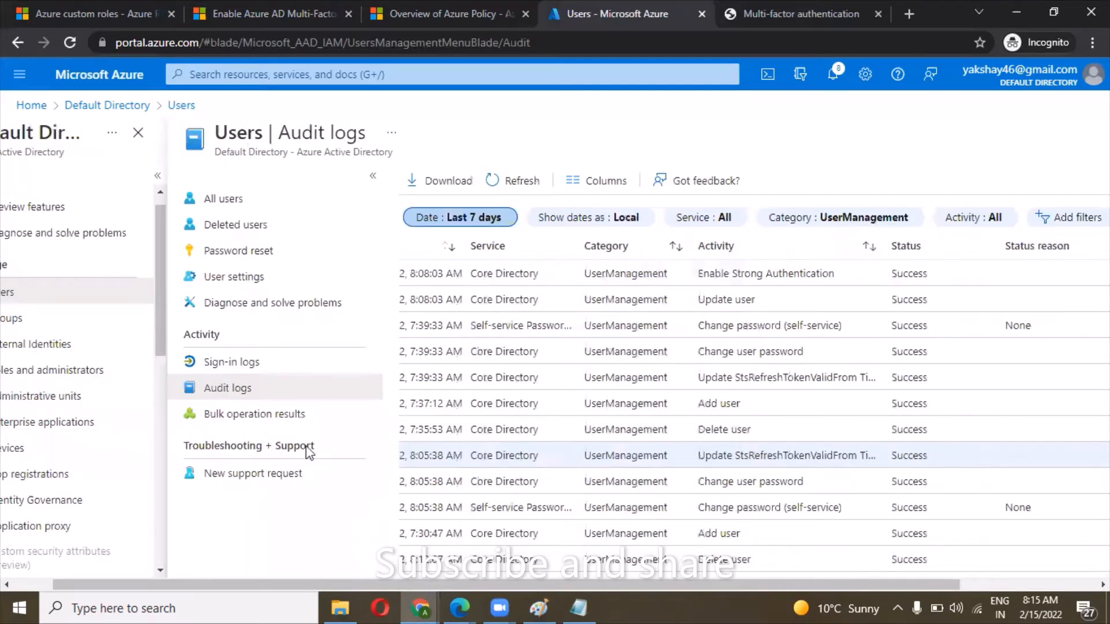
{"action": "scroll", "coordinate": [280, 460], "scroll_direction": "right", "scroll_amount": 3}
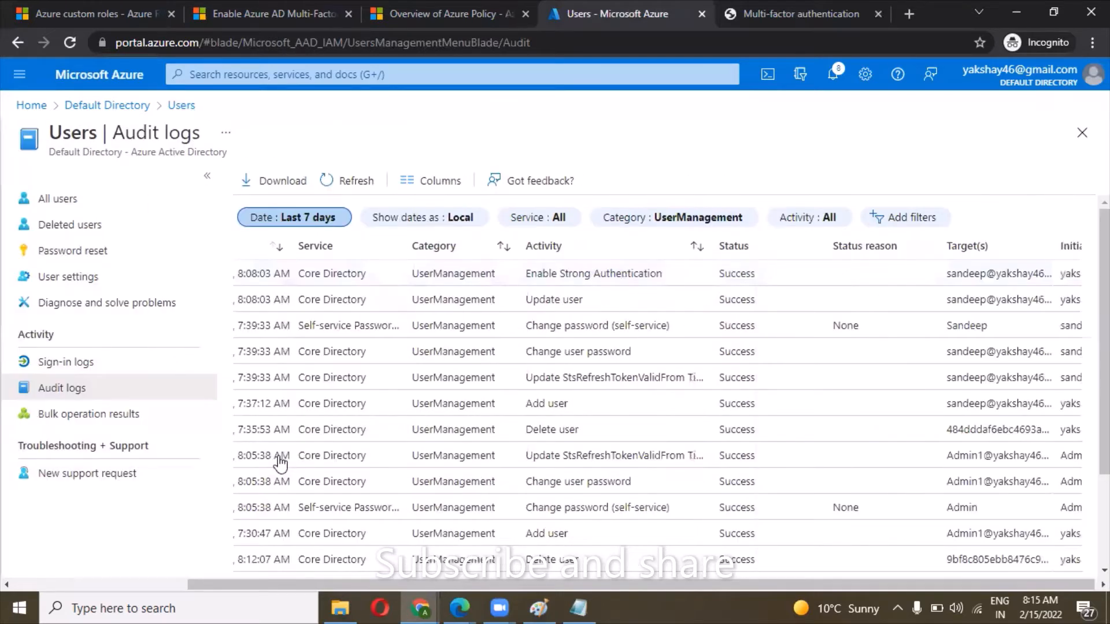
{"action": "scroll", "coordinate": [766, 451], "scroll_direction": "down", "scroll_amount": 2}
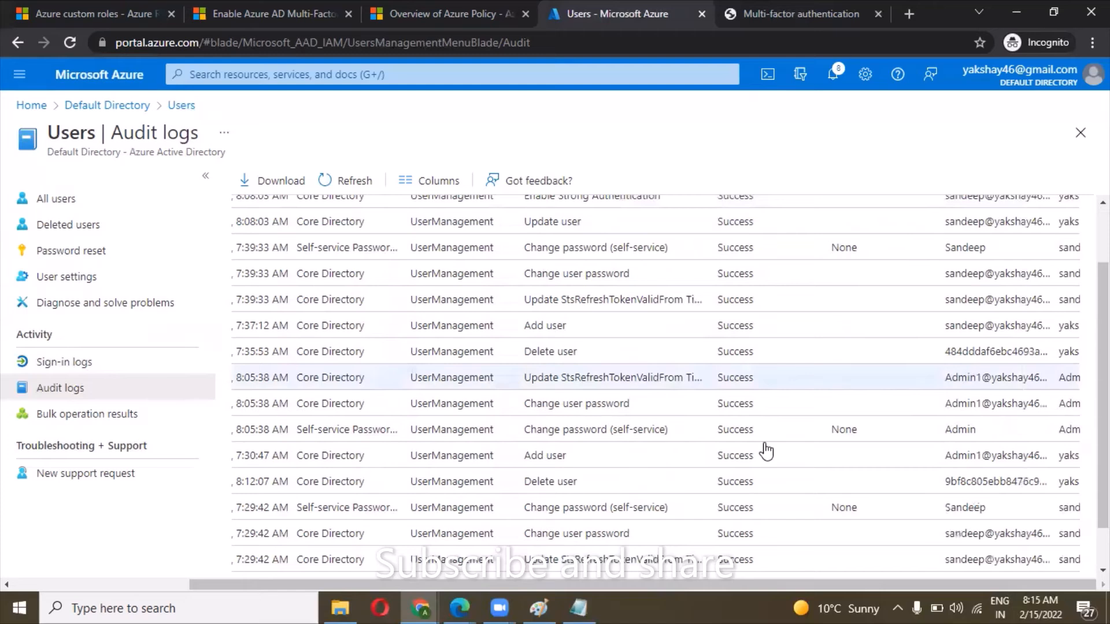
{"action": "scroll", "coordinate": [766, 451], "scroll_direction": "down", "scroll_amount": 2}
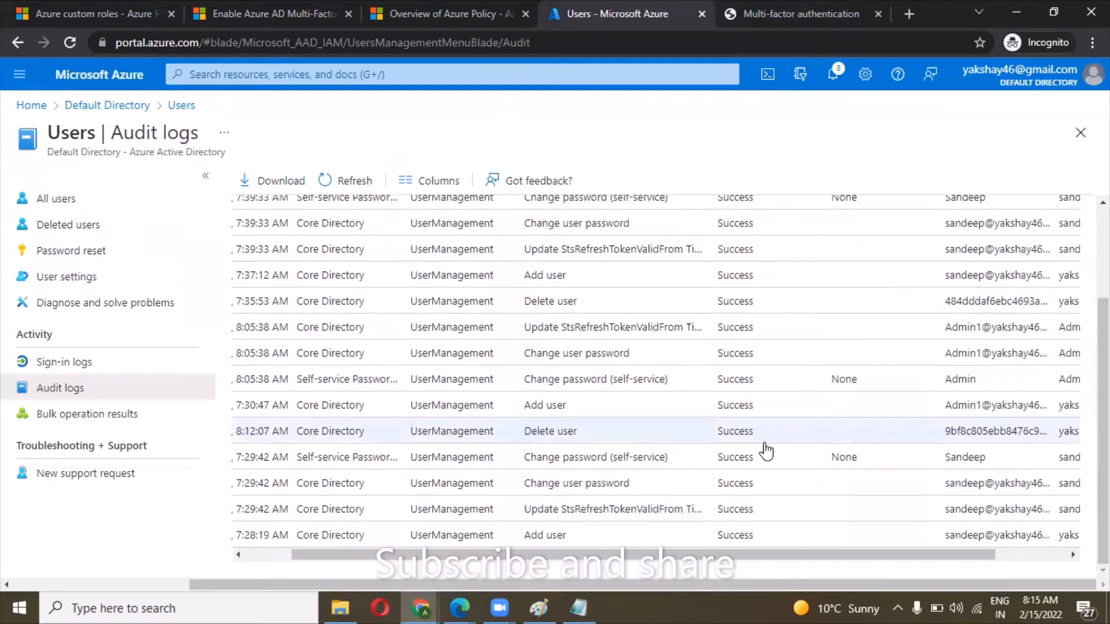
{"action": "scroll", "coordinate": [766, 451], "scroll_direction": "up", "scroll_amount": 3}
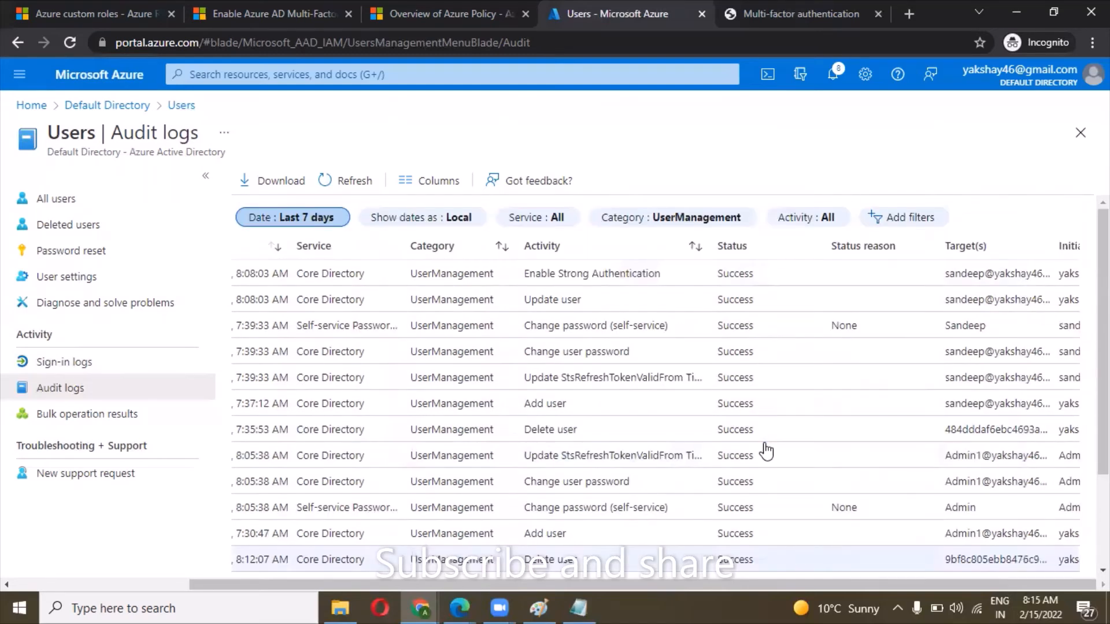
{"action": "scroll", "coordinate": [766, 451], "scroll_direction": "left", "scroll_amount": 3}
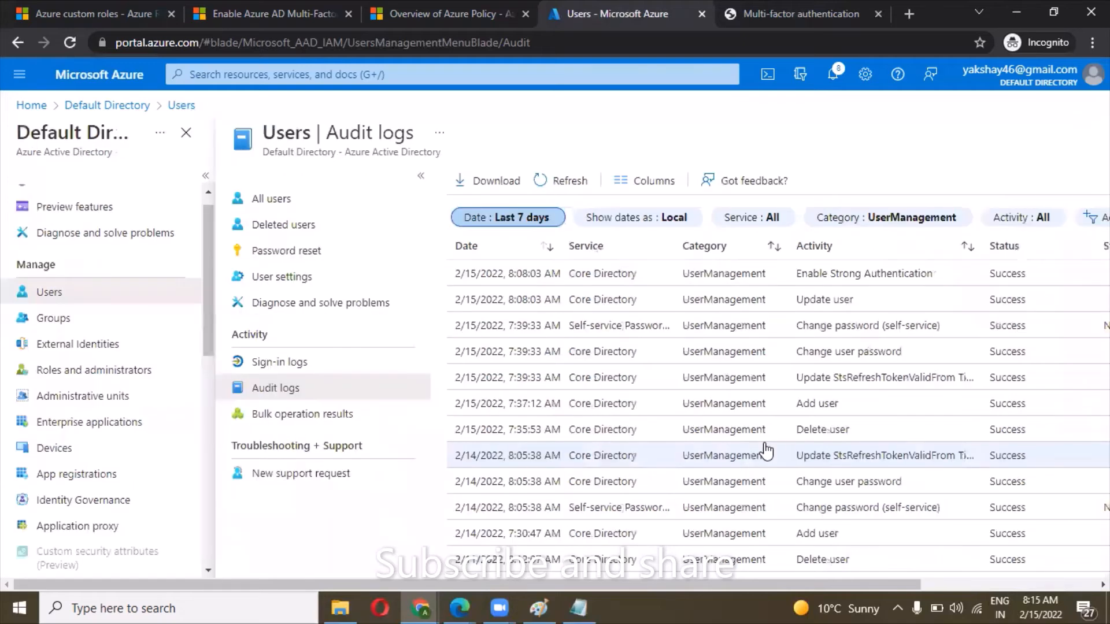
{"action": "scroll", "coordinate": [380, 507], "scroll_direction": "right", "scroll_amount": 2}
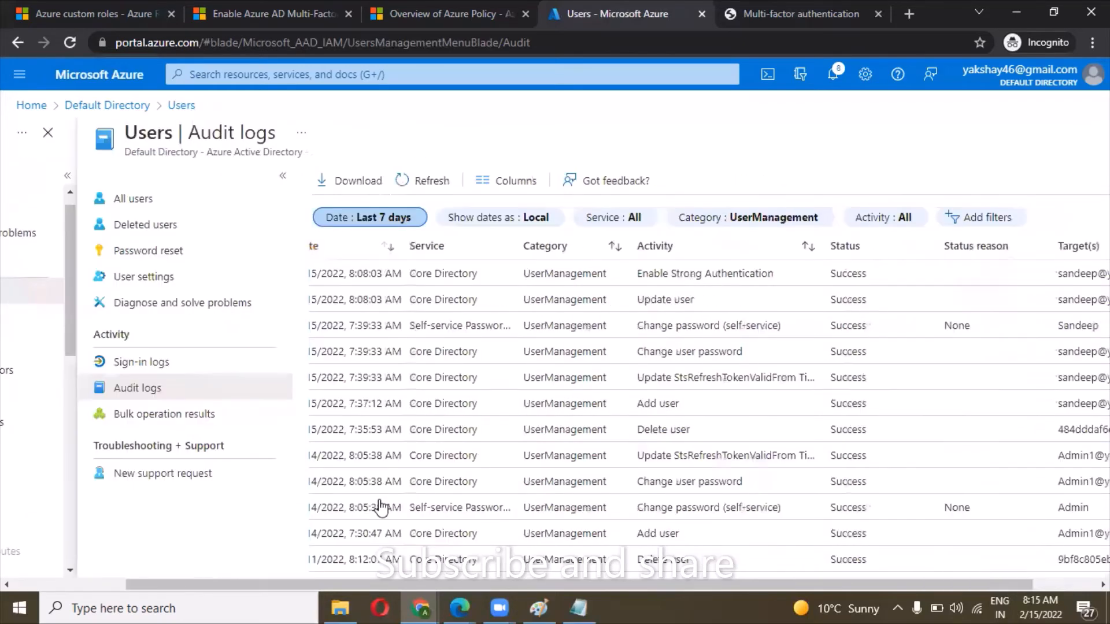
{"action": "scroll", "coordinate": [184, 512], "scroll_direction": "right", "scroll_amount": 1}
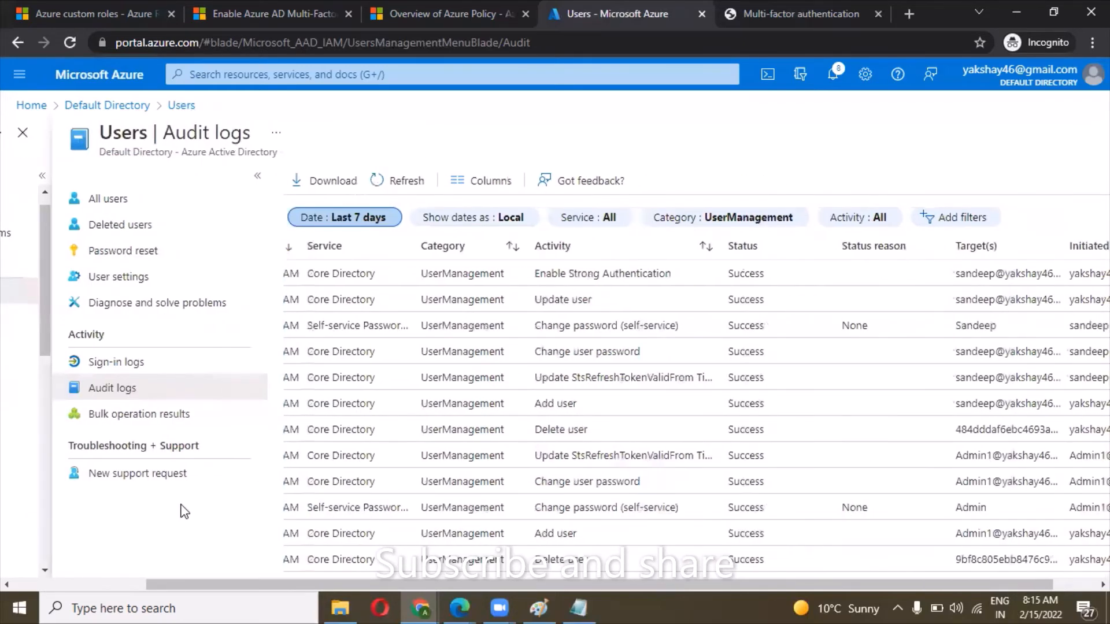
{"action": "scroll", "coordinate": [185, 512], "scroll_direction": "right", "scroll_amount": 1}
{"action": "scroll", "coordinate": [185, 512], "scroll_direction": "right", "scroll_amount": 1}
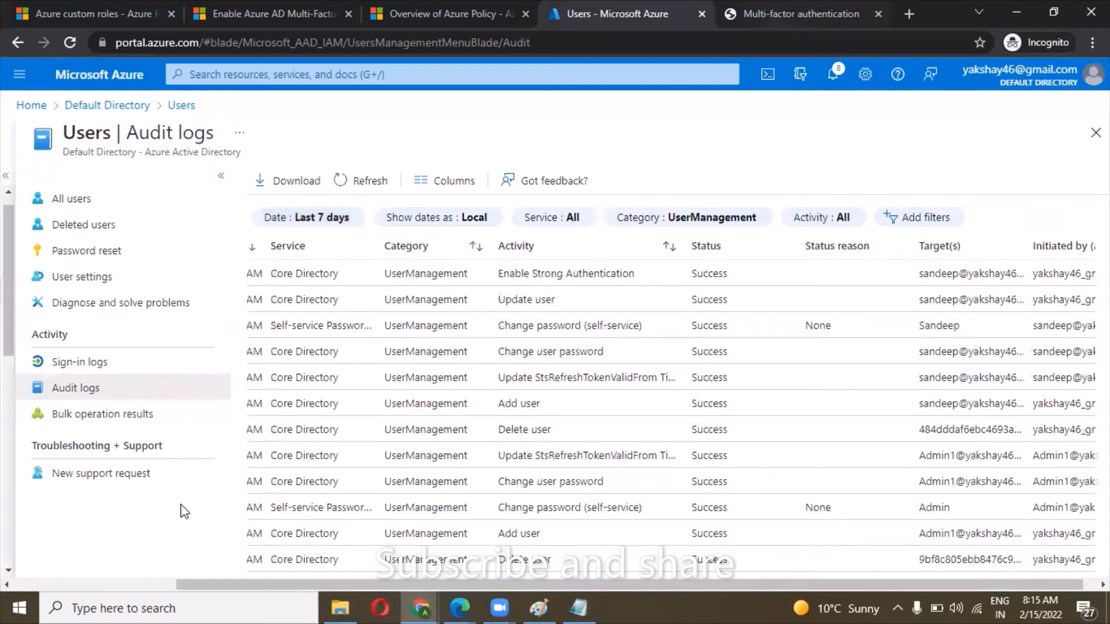